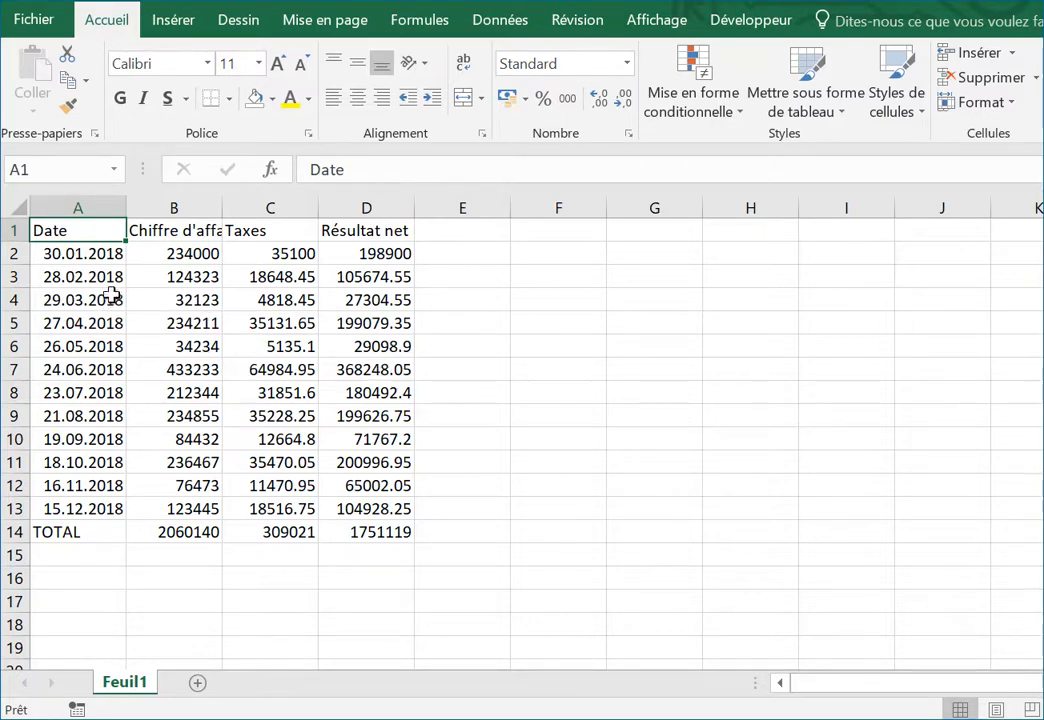
# Examine the headers, dates, Chiffre d'affaire values and Taxes formulas of the table in A1:D14.
pyautogui.click(169, 281)
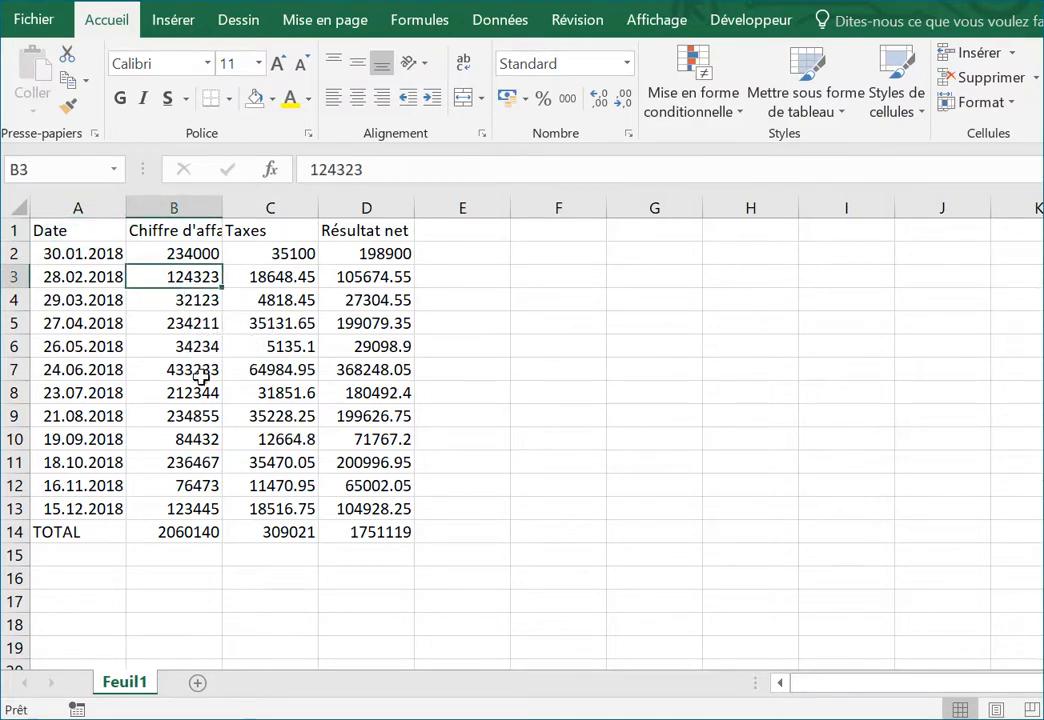
pyautogui.press('Down')
pyautogui.press('Down')
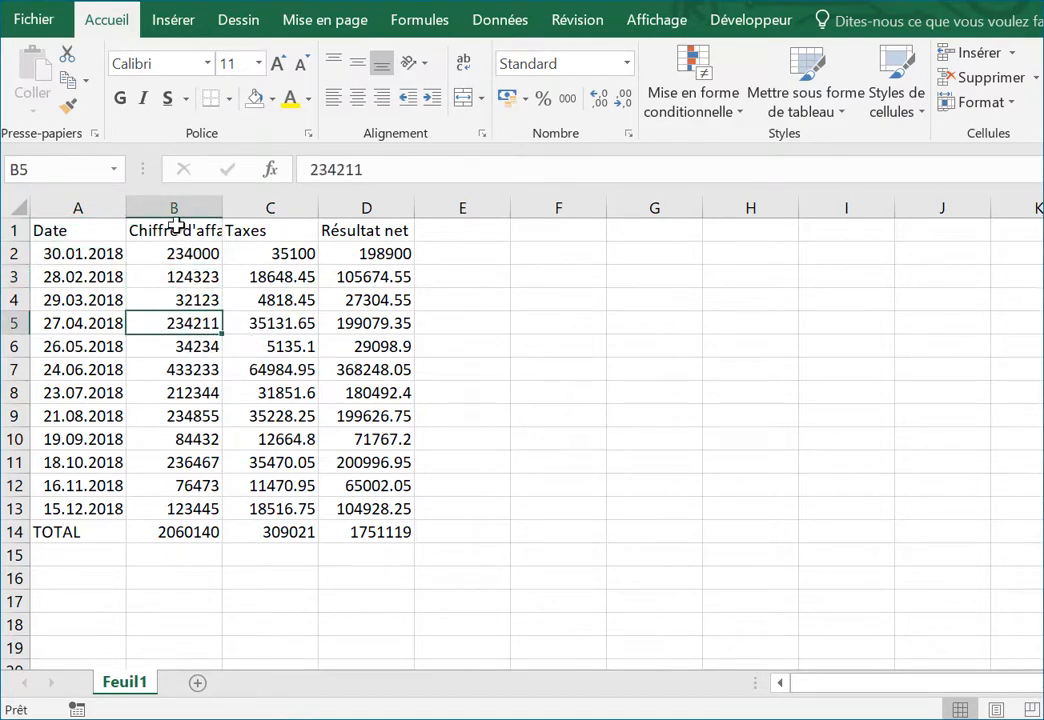
pyautogui.click(175, 226)
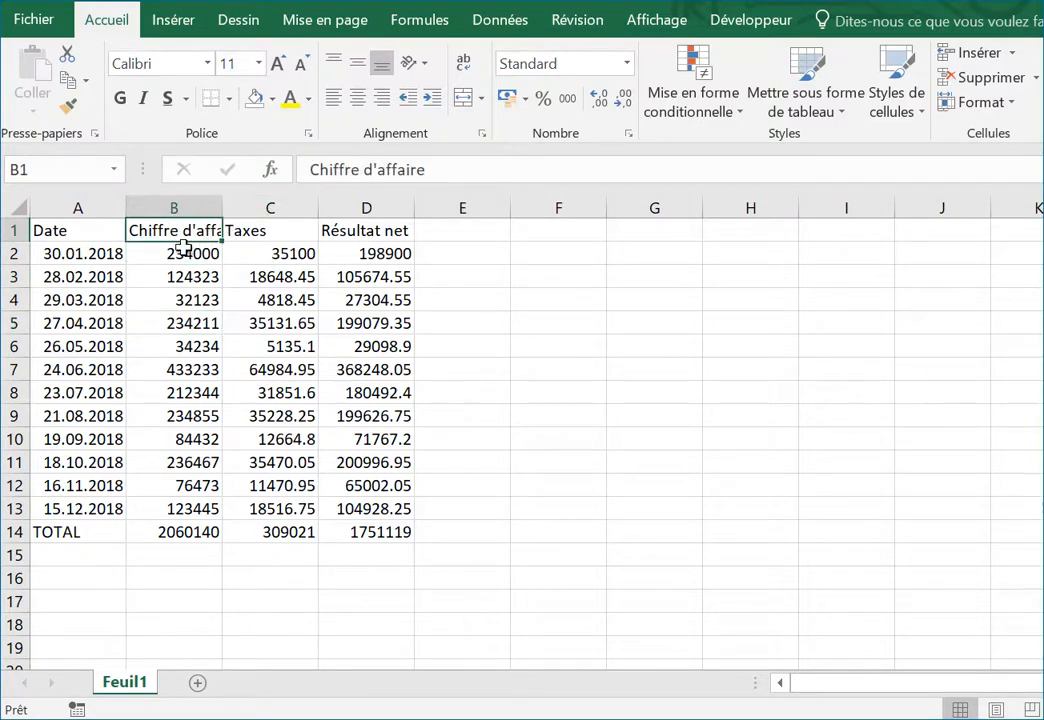
pyautogui.click(277, 342)
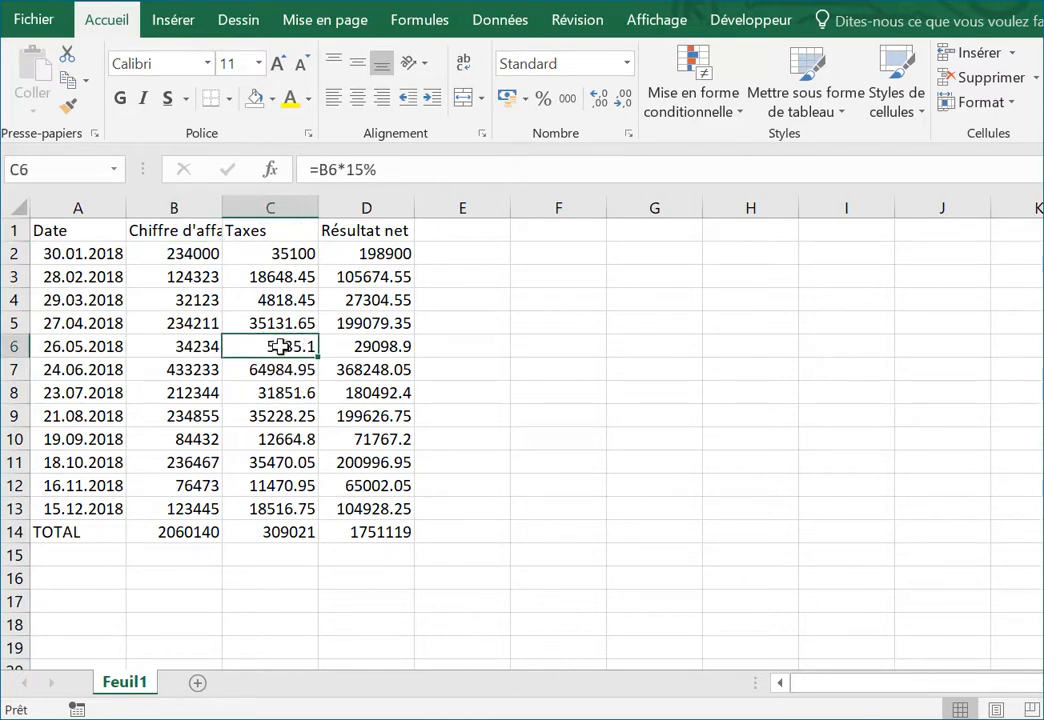
pyautogui.click(293, 300)
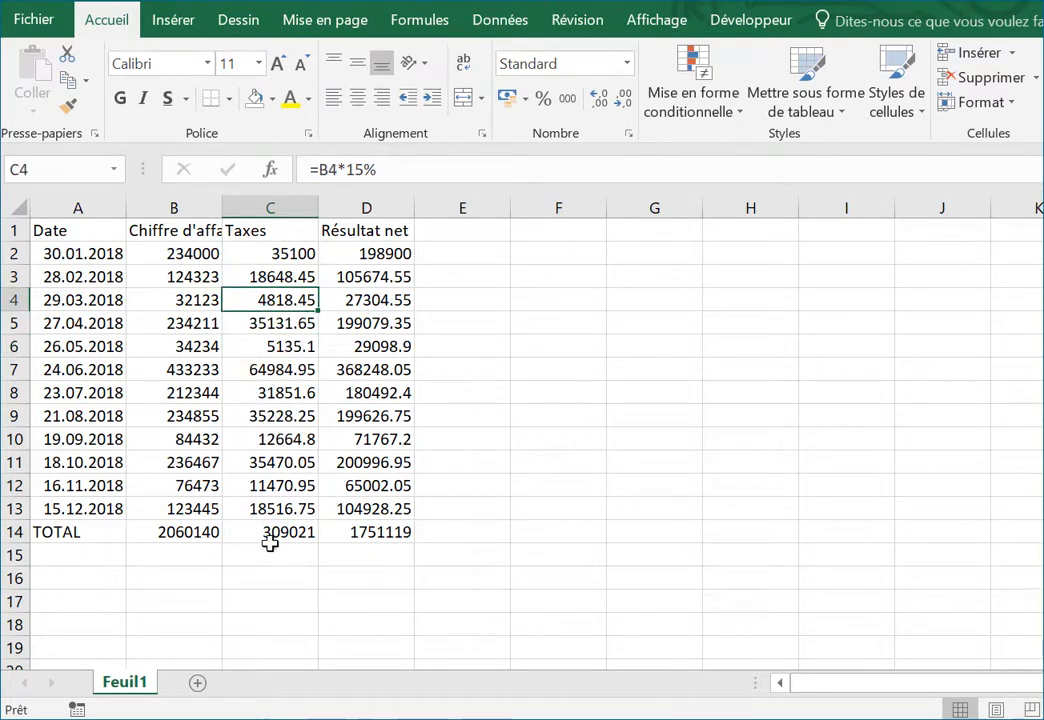
pyautogui.click(189, 345)
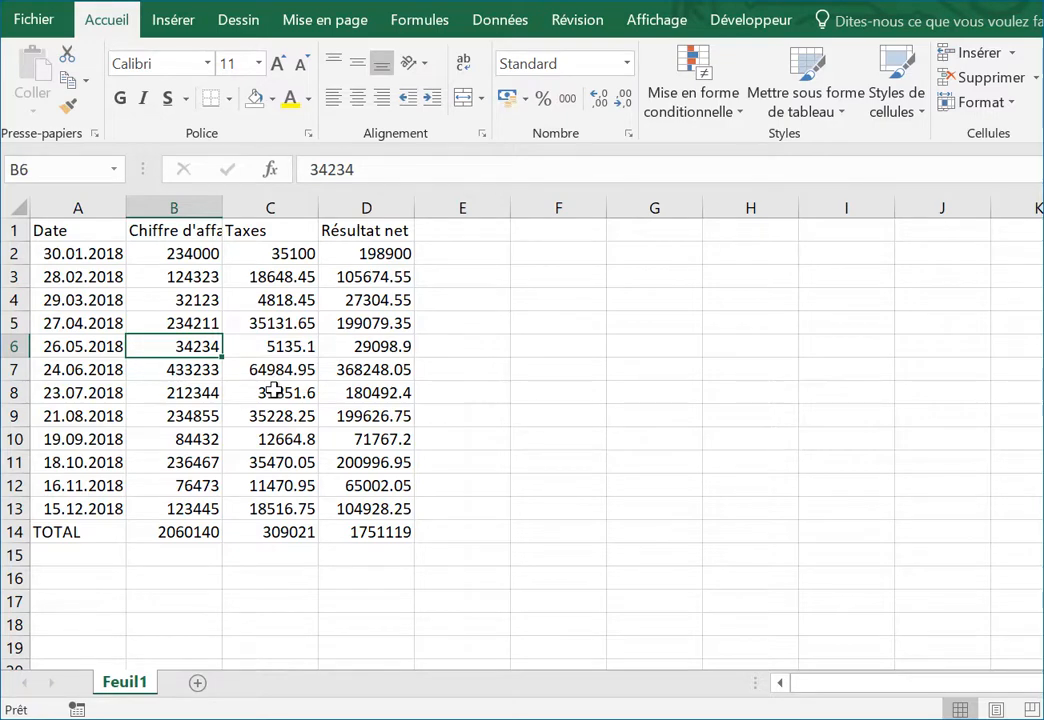
pyautogui.click(167, 284)
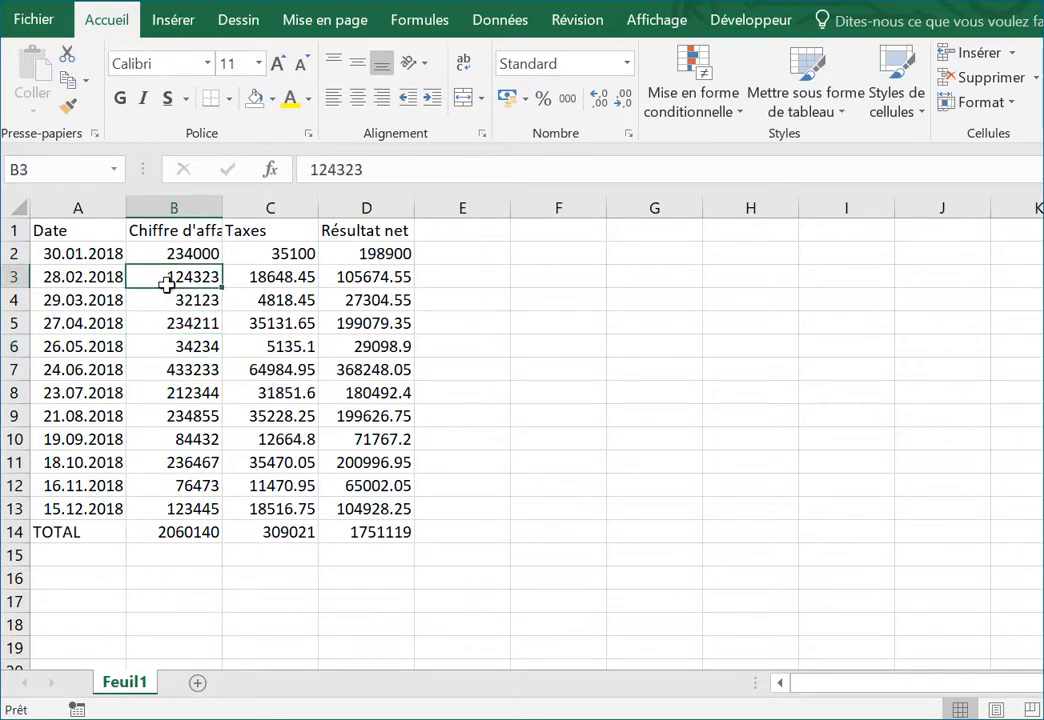
pyautogui.click(174, 346)
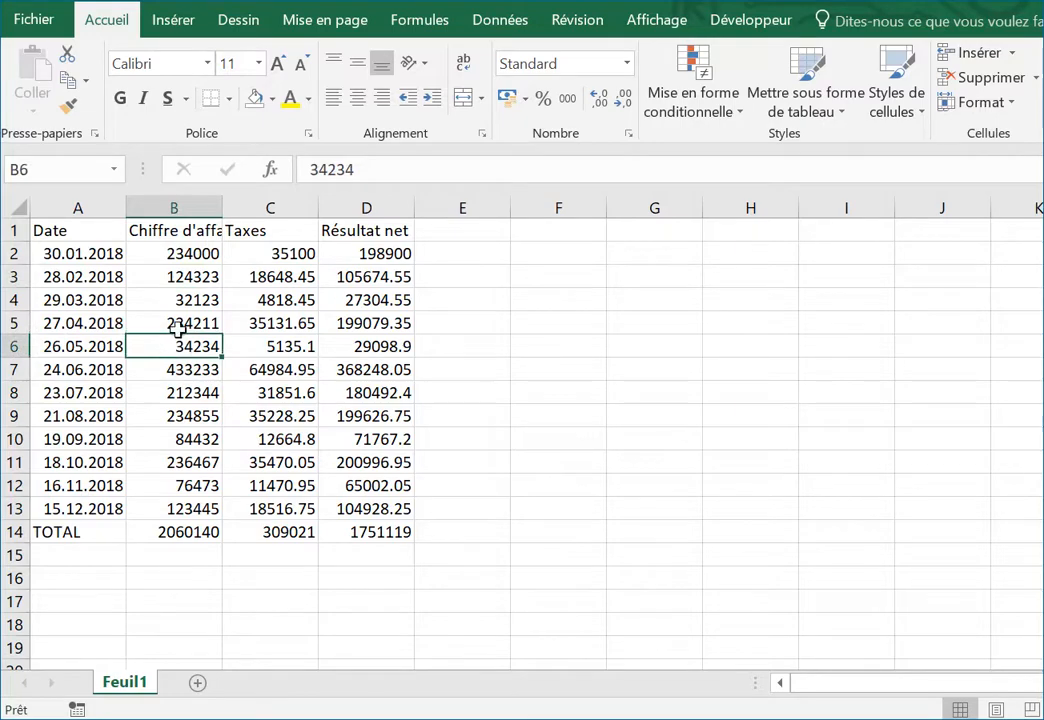
pyautogui.click(57, 235)
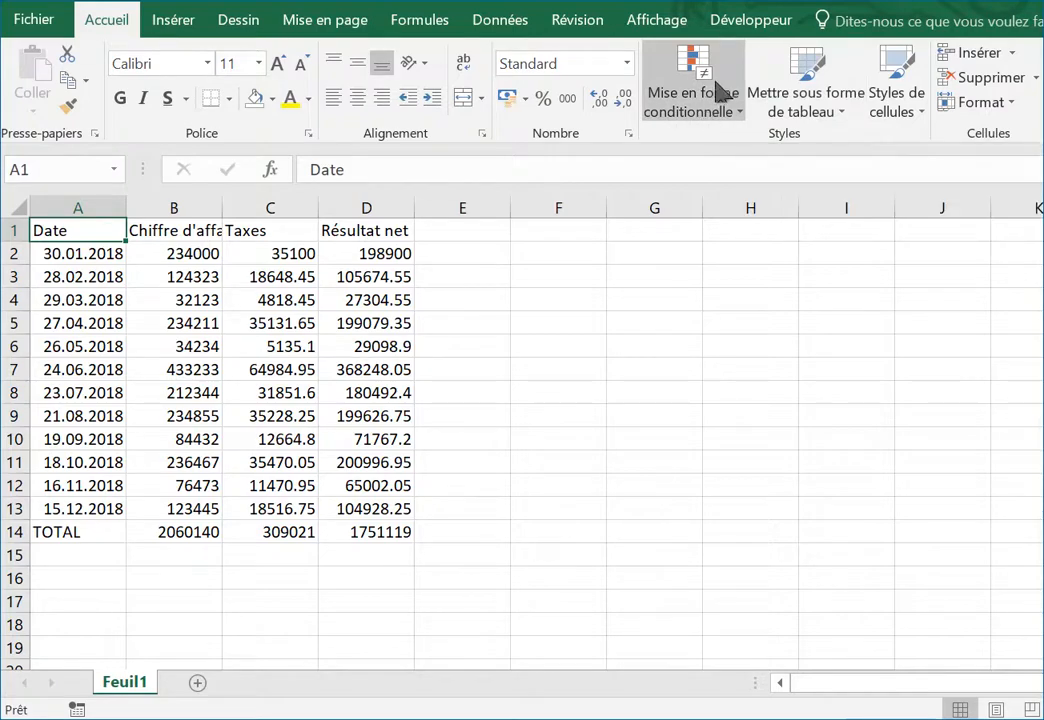
pyautogui.click(97, 367)
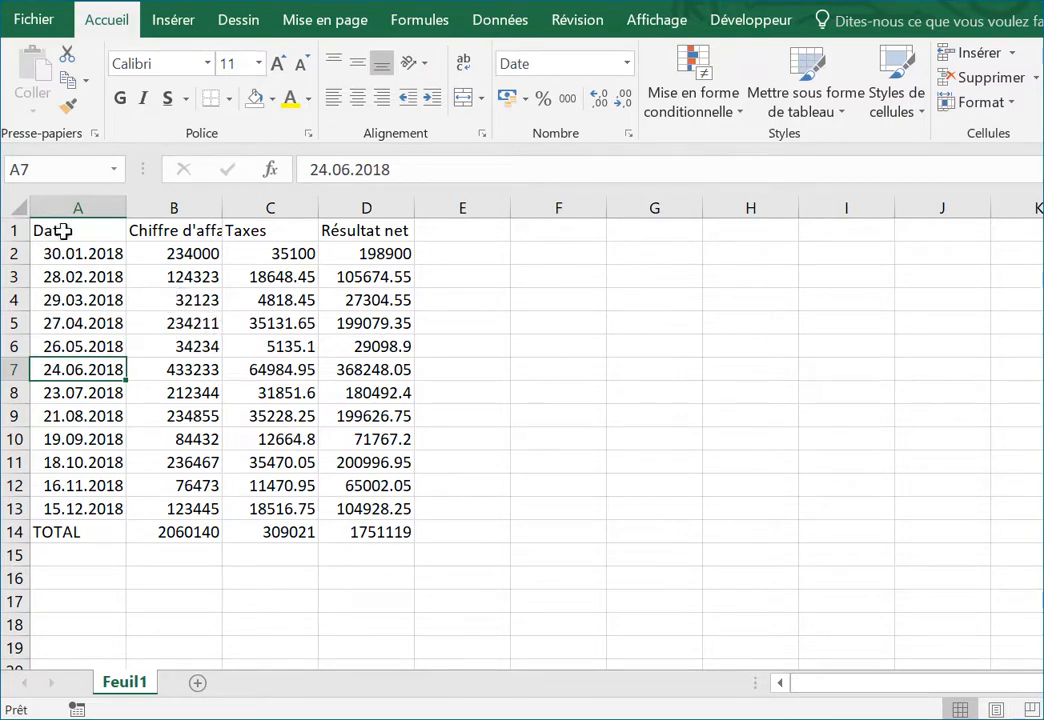
# Make the header cells A1:D1 bold and give their text a blue theme colour.
pyautogui.moveTo(63, 231); pyautogui.dragTo(338, 226)
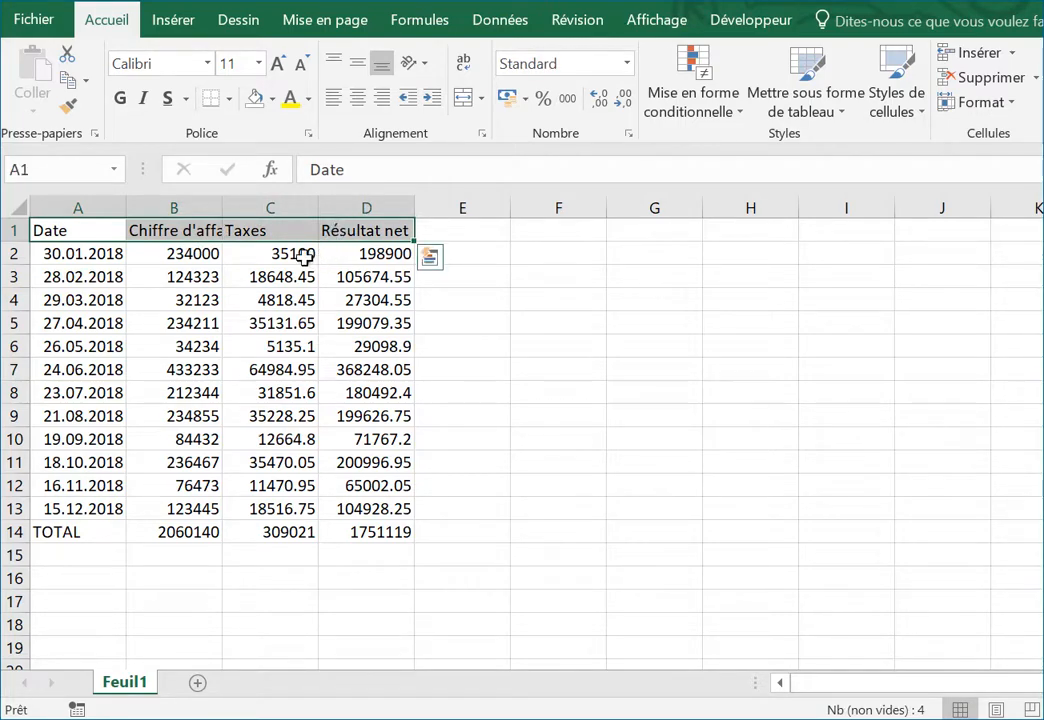
pyautogui.click(186, 318)
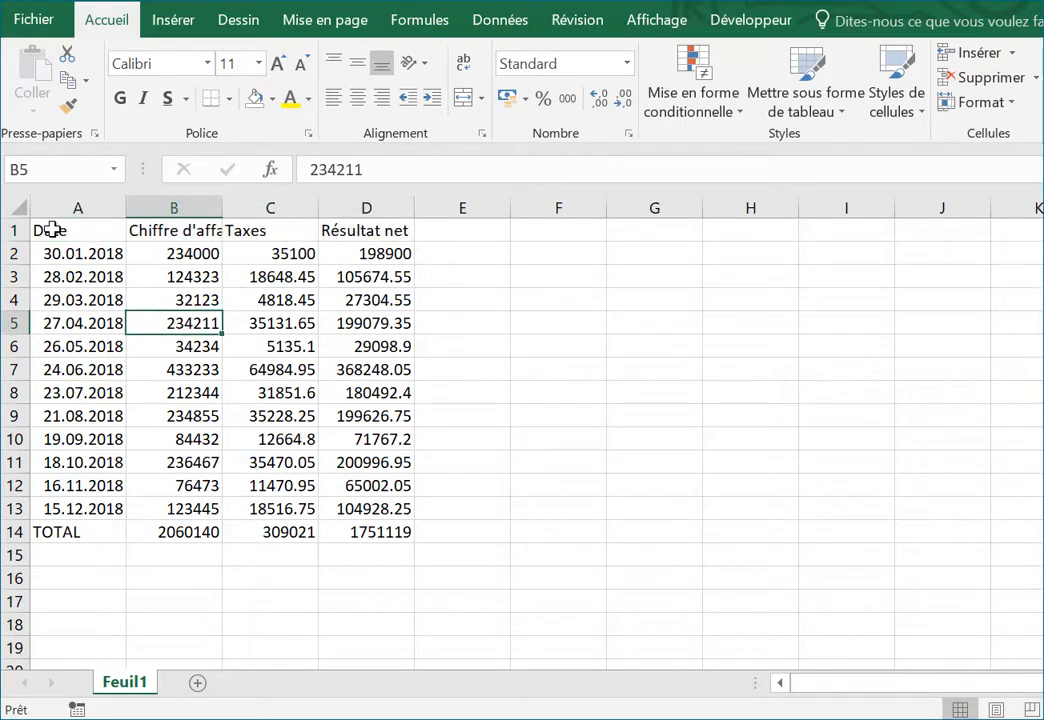
pyautogui.moveTo(51, 226); pyautogui.dragTo(350, 229)
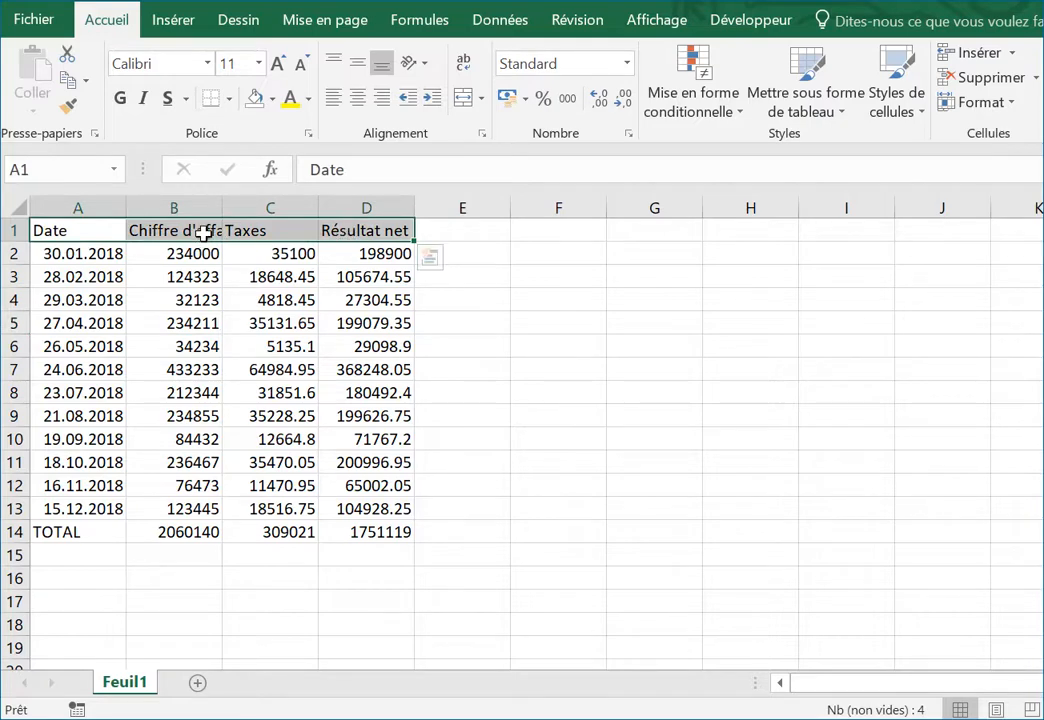
pyautogui.click(121, 104)
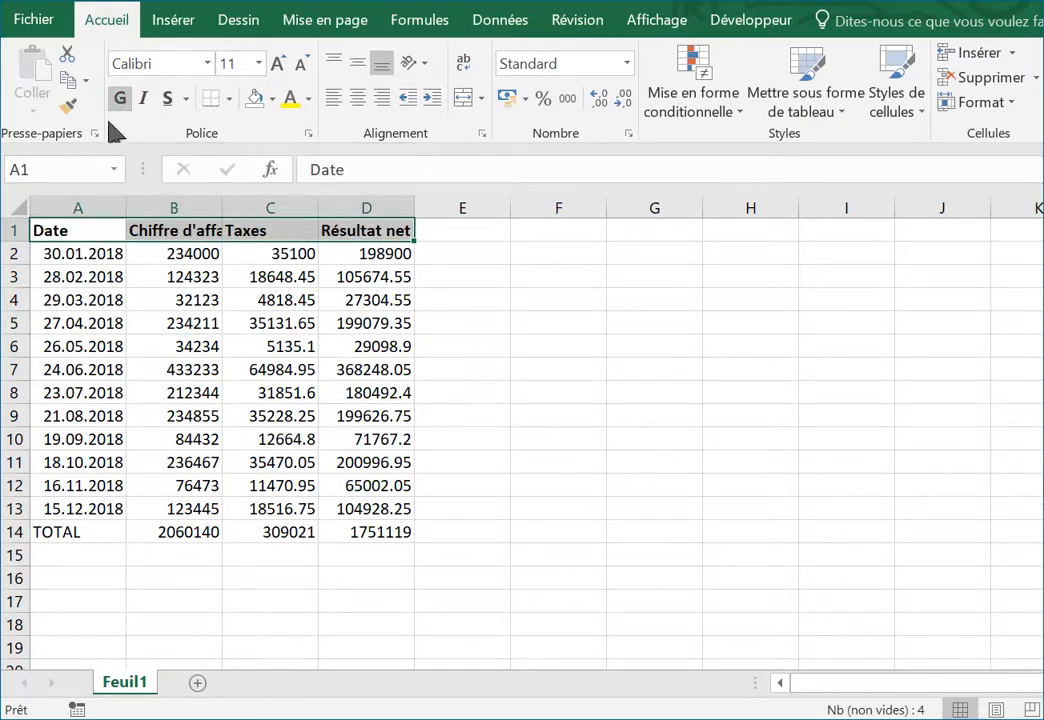
pyautogui.click(308, 98)
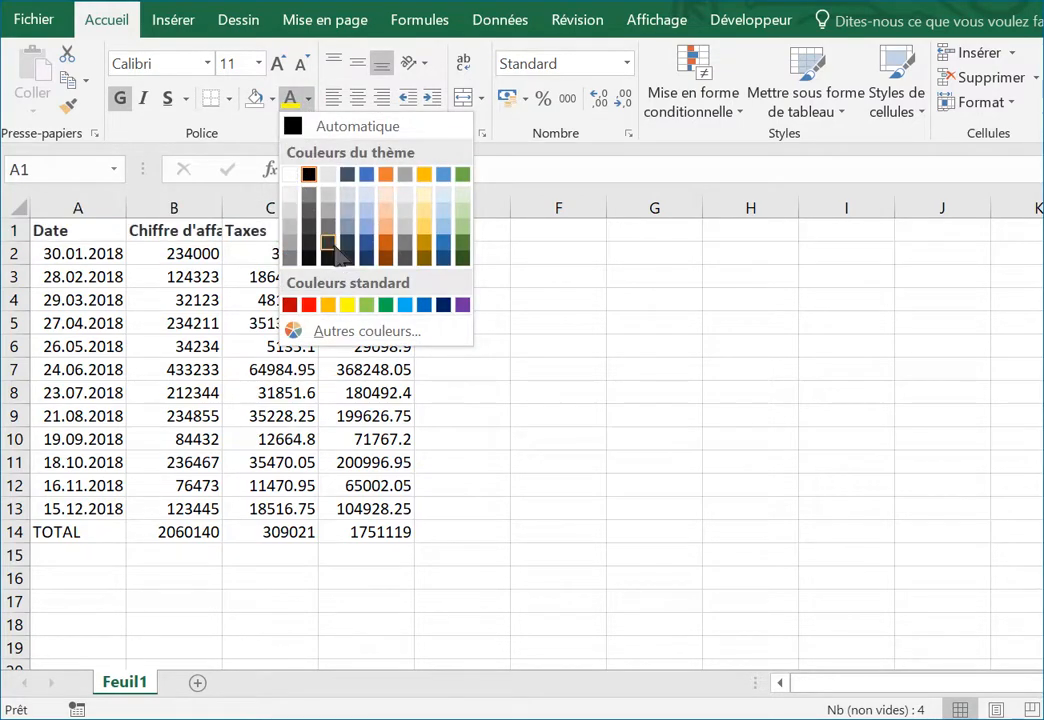
pyautogui.click(443, 175)
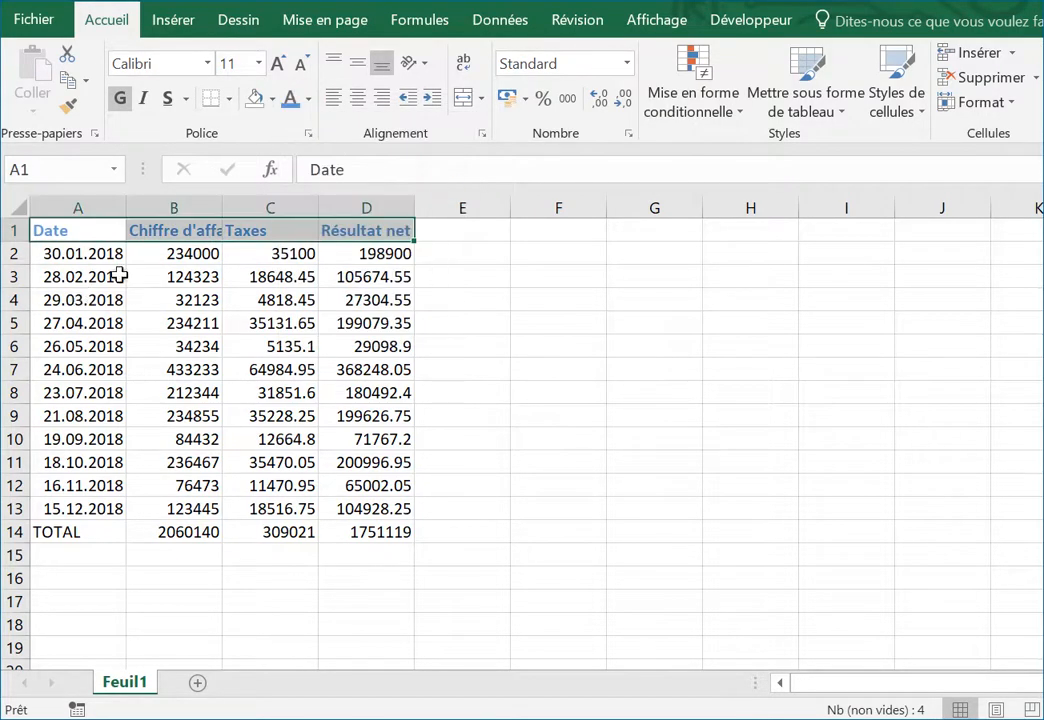
# Fill the header cells A1:D1 with the lightest tint of the blue theme colour.
pyautogui.click(273, 99)
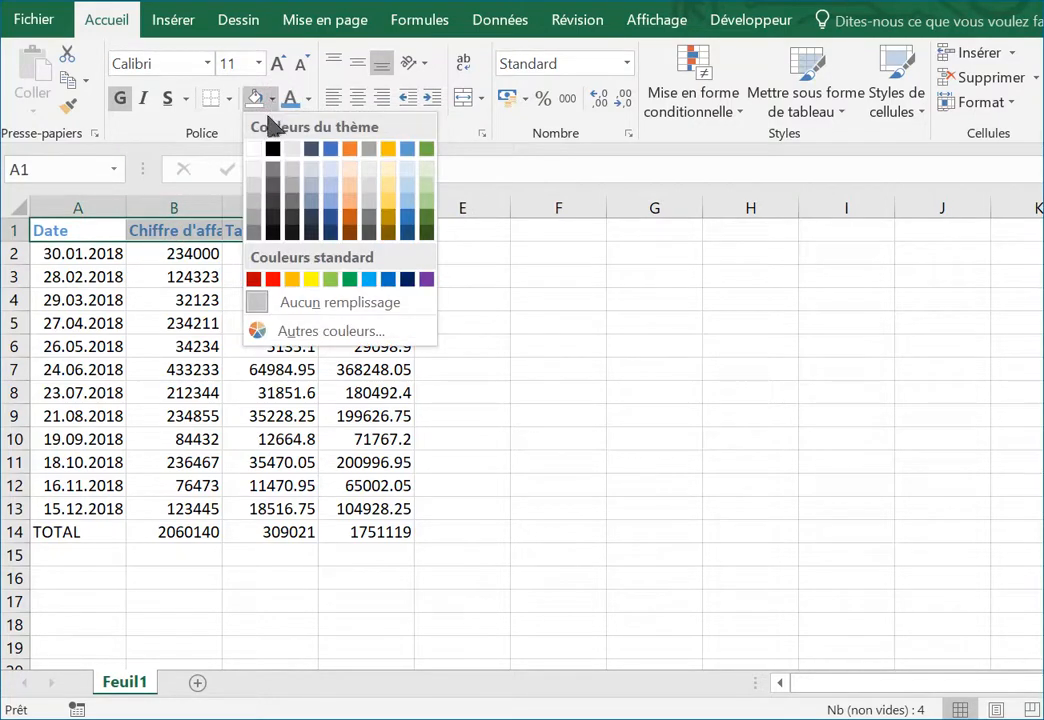
pyautogui.click(407, 168)
pyautogui.click(156, 302)
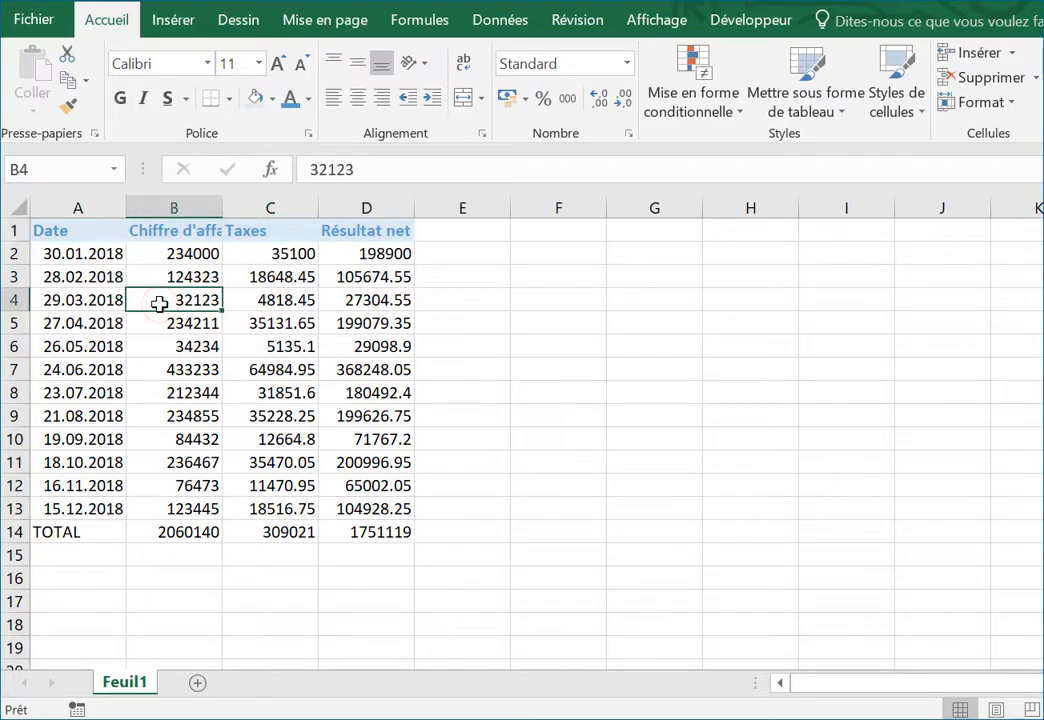
# Try auto-fitting column B to its header text and return the column to its narrower width.
pyautogui.click(165, 230)
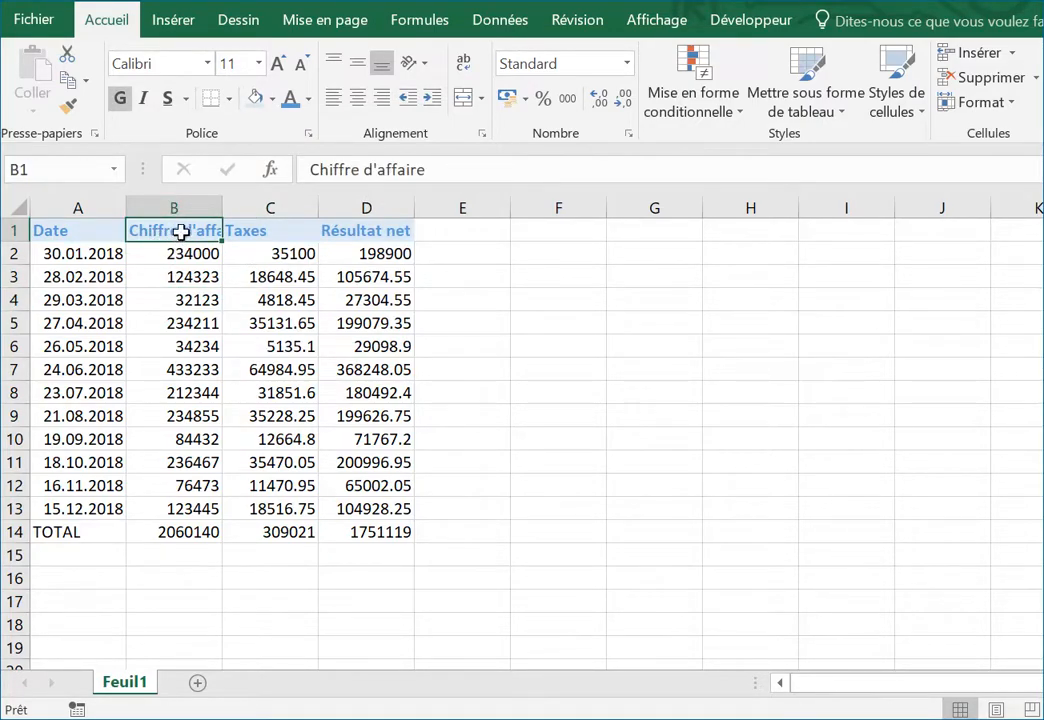
pyautogui.doubleClick(223, 209)
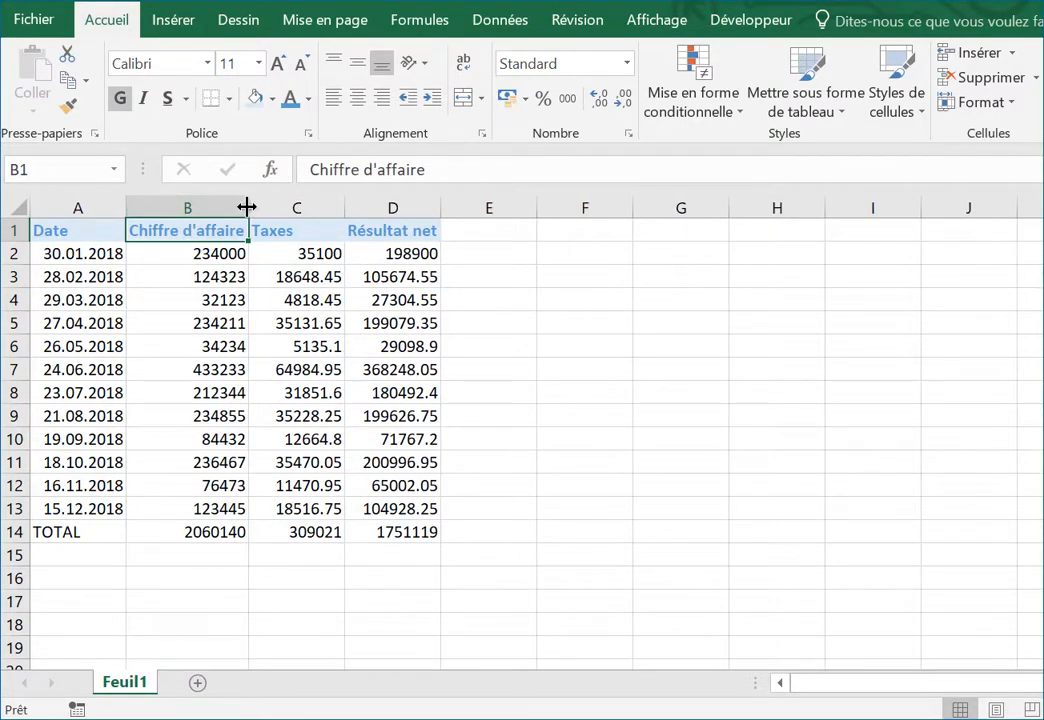
pyautogui.moveTo(247, 207); pyautogui.dragTo(220, 208)
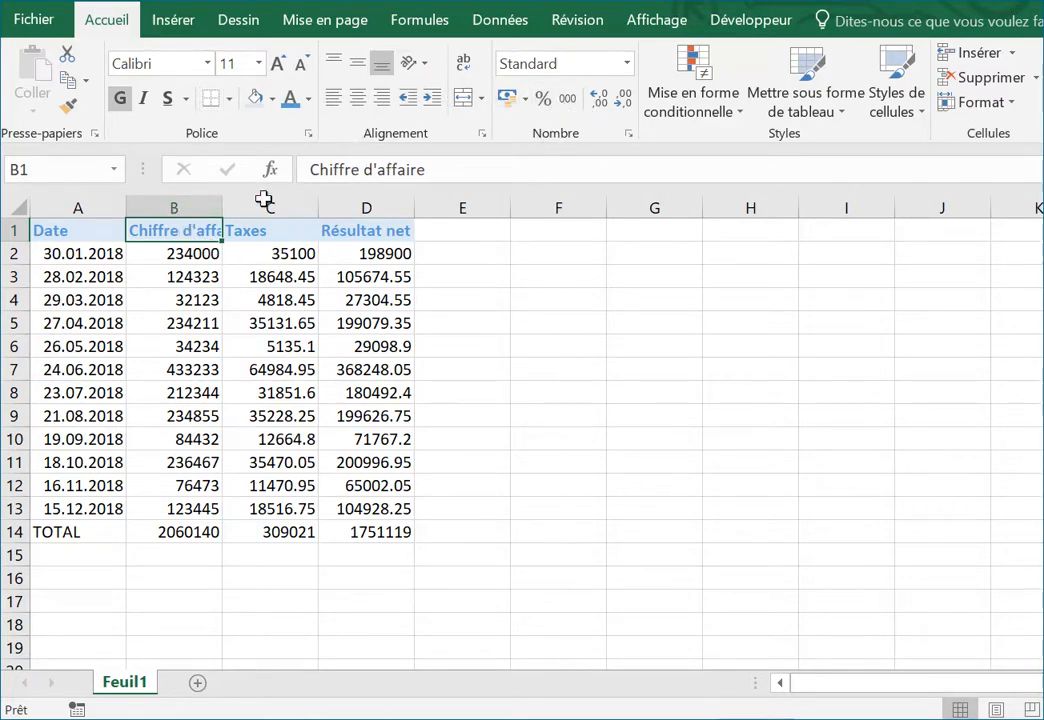
# Insert a line break between "Chiffre" and "d'affaire" in header cell B1 so the title takes two lines.
pyautogui.click(365, 167)
pyautogui.click(365, 167)
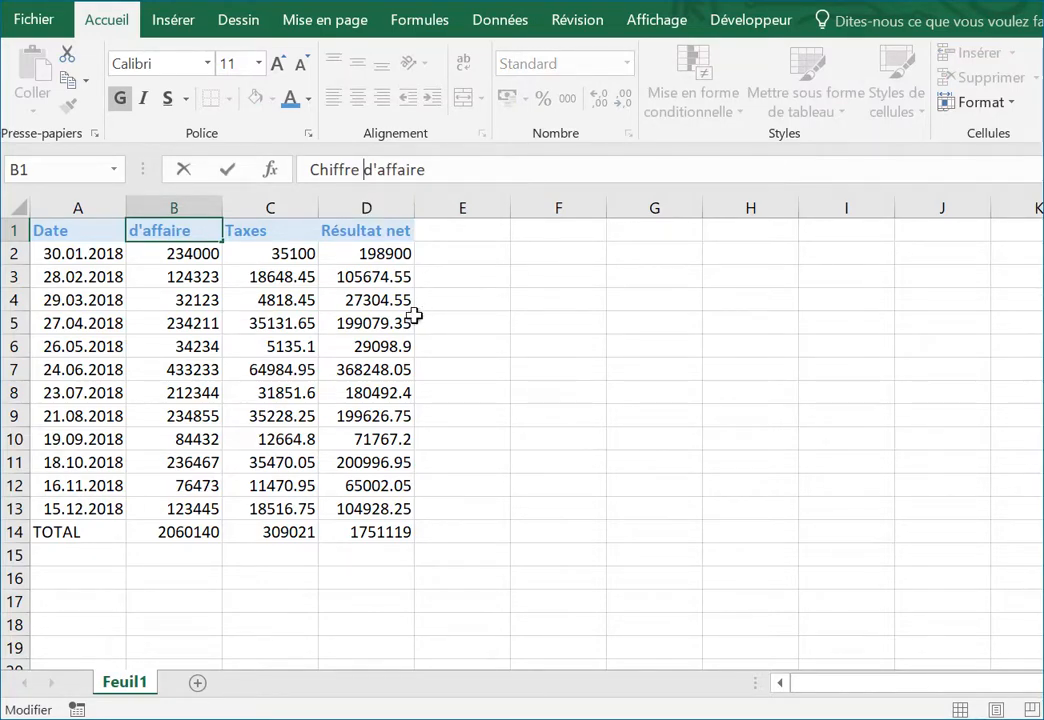
pyautogui.press('BackSpace')
pyautogui.press('BackSpace')
pyautogui.press('BackSpace')
pyautogui.press('BackSpace')
pyautogui.press('BackSpace')
pyautogui.press('BackSpace')
pyautogui.press('BackSpace')
pyautogui.press('BackSpace')
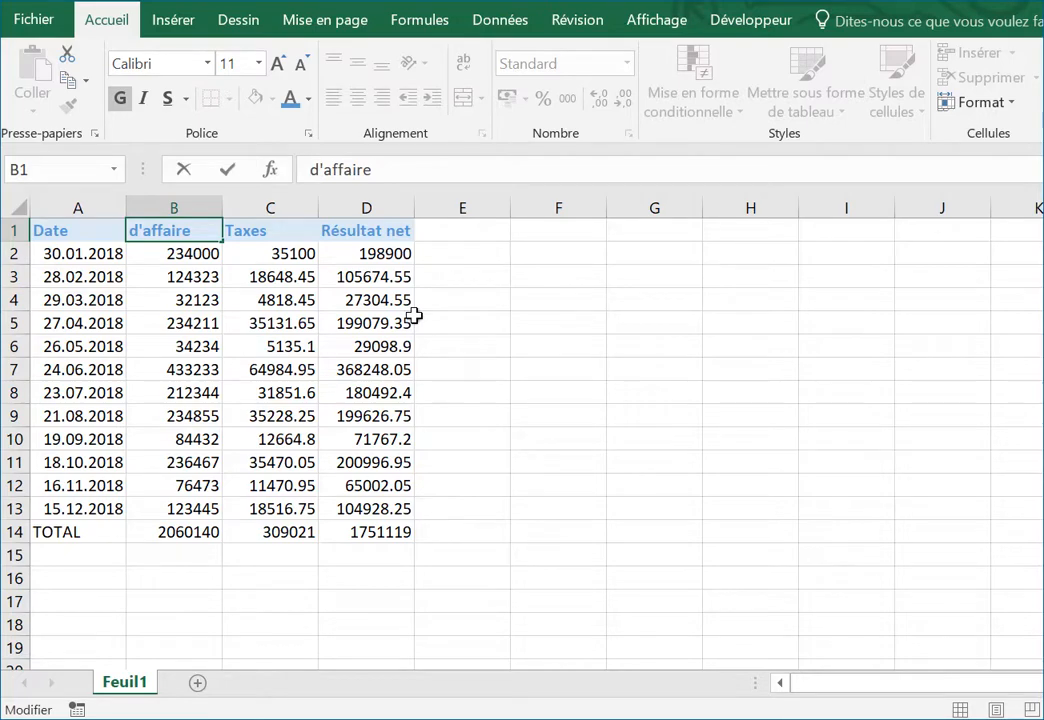
pyautogui.click(232, 172)
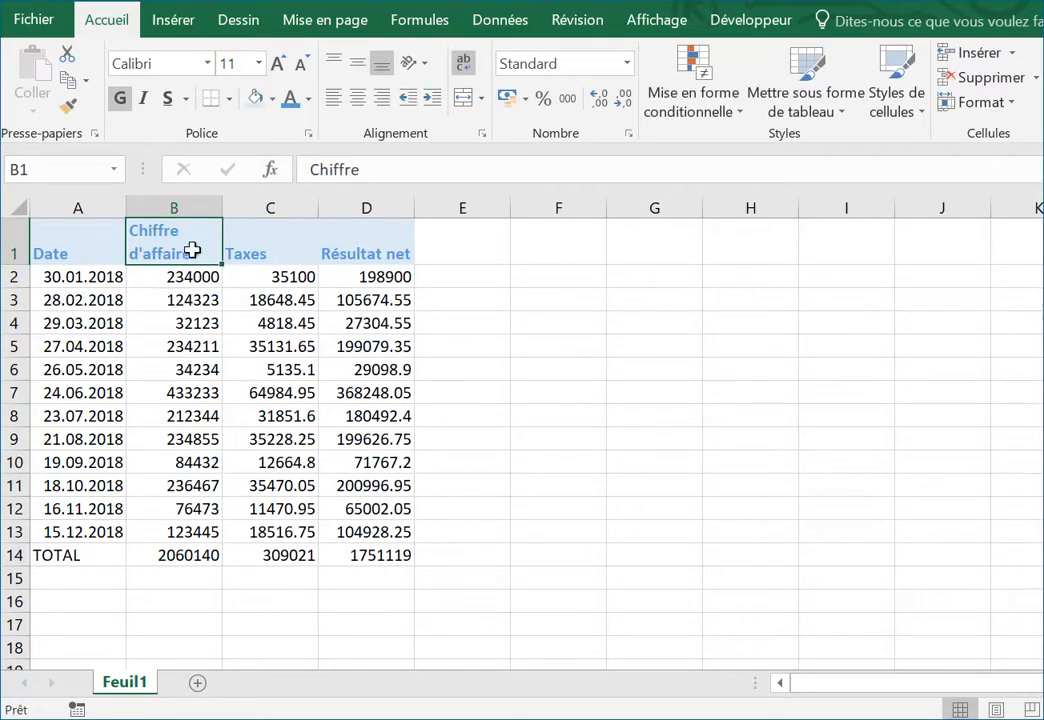
# Align the header cells A1:D1 vertically to the middle, and switch them to top alignment.
pyautogui.click(72, 257)
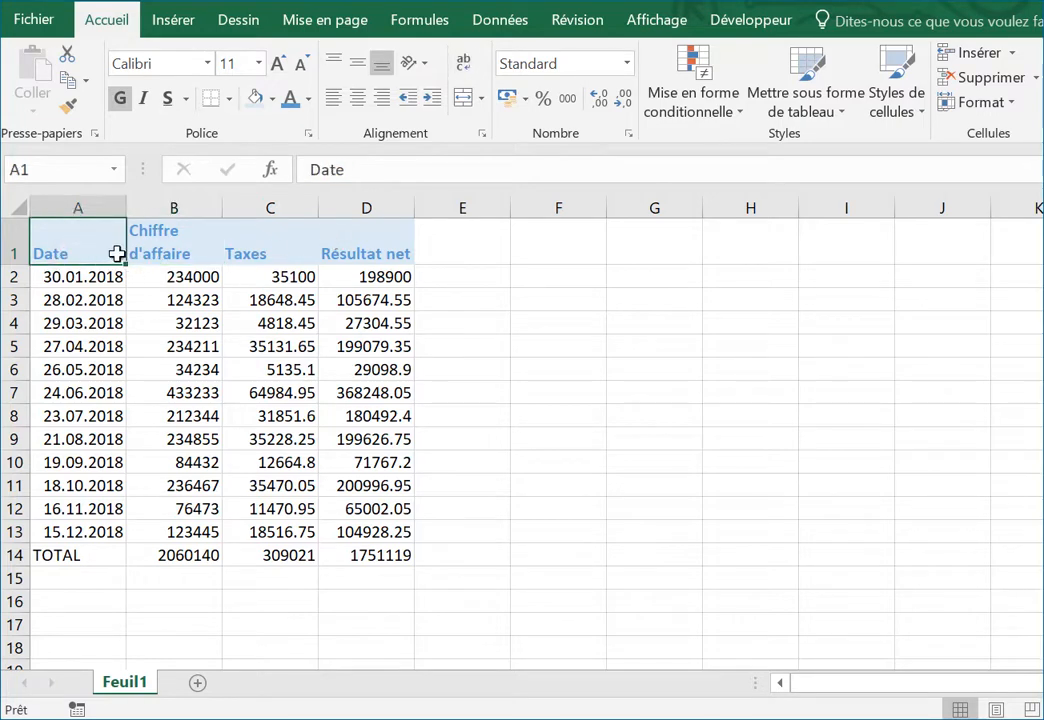
pyautogui.click(142, 249)
pyautogui.click(295, 252)
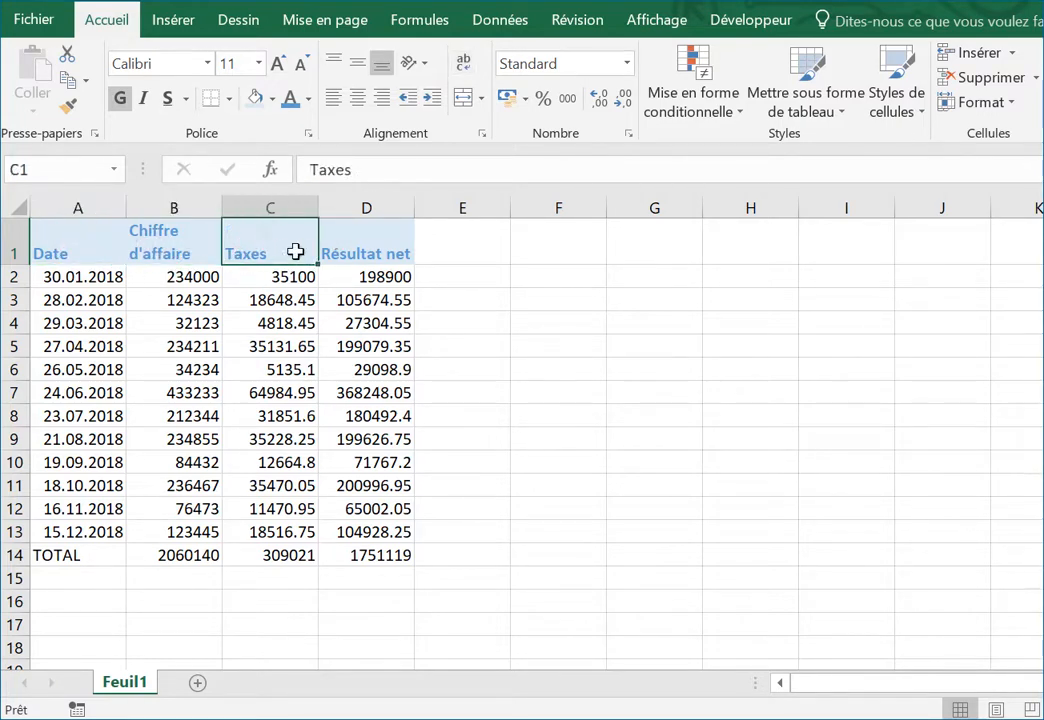
pyautogui.click(350, 252)
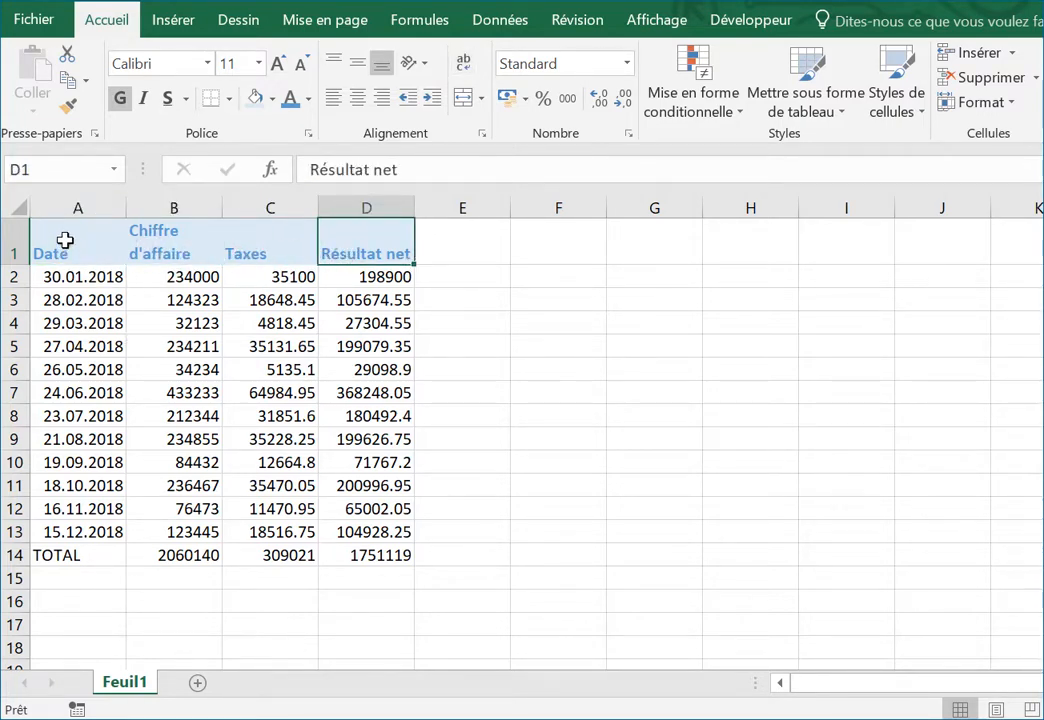
pyautogui.moveTo(65, 240); pyautogui.dragTo(312, 238)
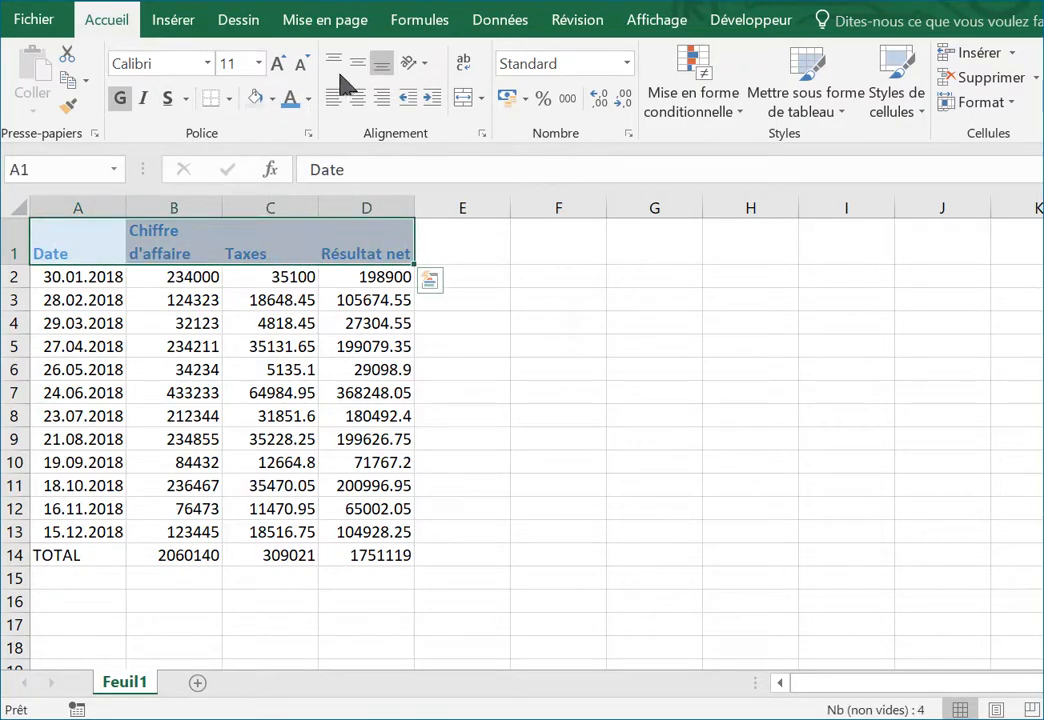
pyautogui.click(362, 70)
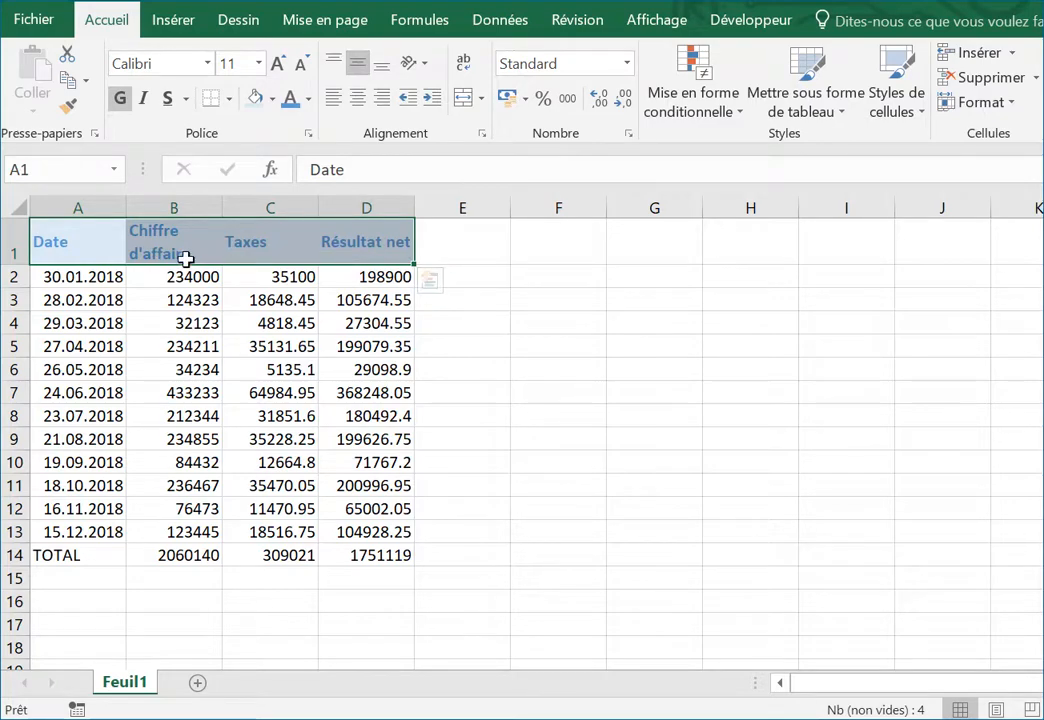
pyautogui.click(334, 63)
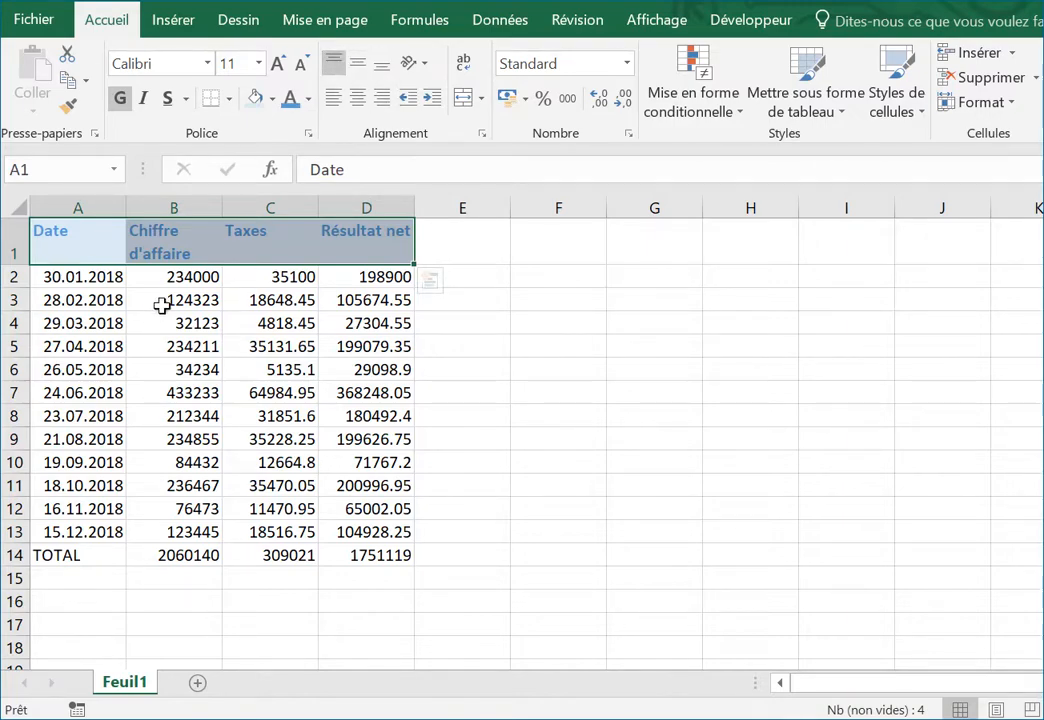
pyautogui.click(112, 323)
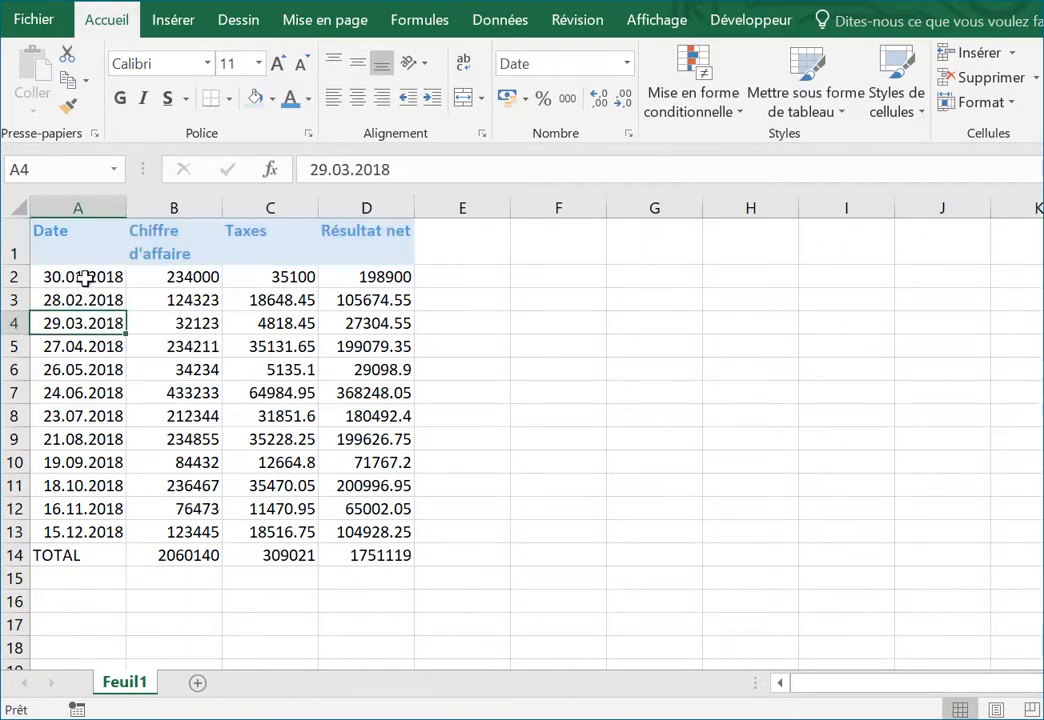
# Copy the formatting of the header cells A1:D1 to the TOTAL row A14:D14 with the Format Painter.
pyautogui.moveTo(77, 235); pyautogui.dragTo(355, 234)
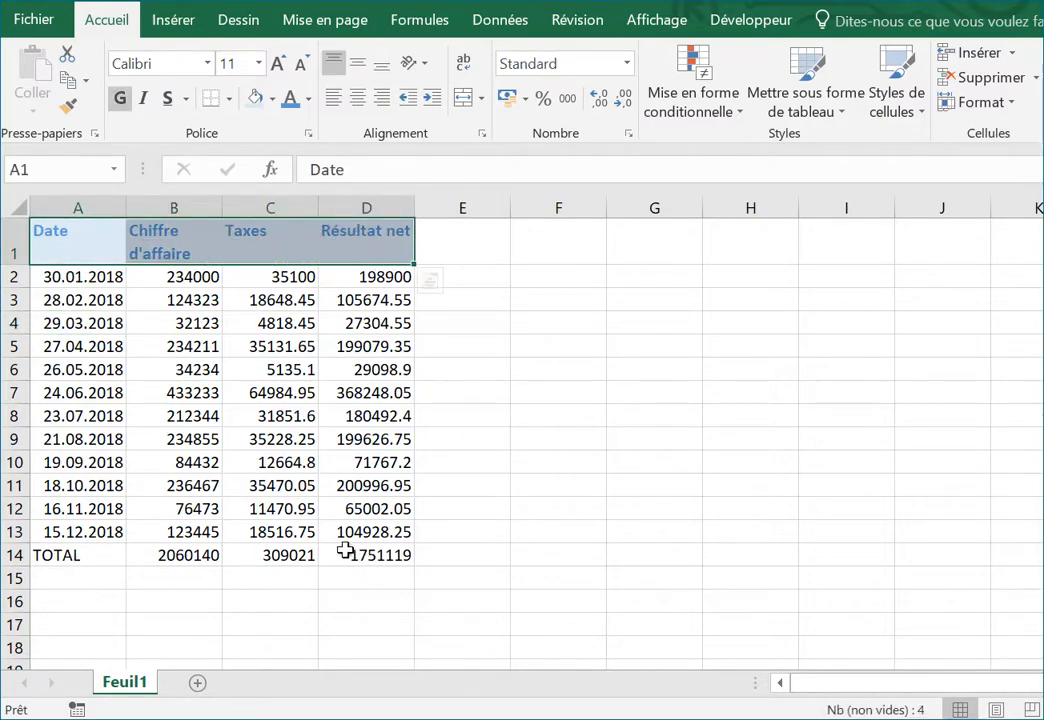
pyautogui.click(207, 300)
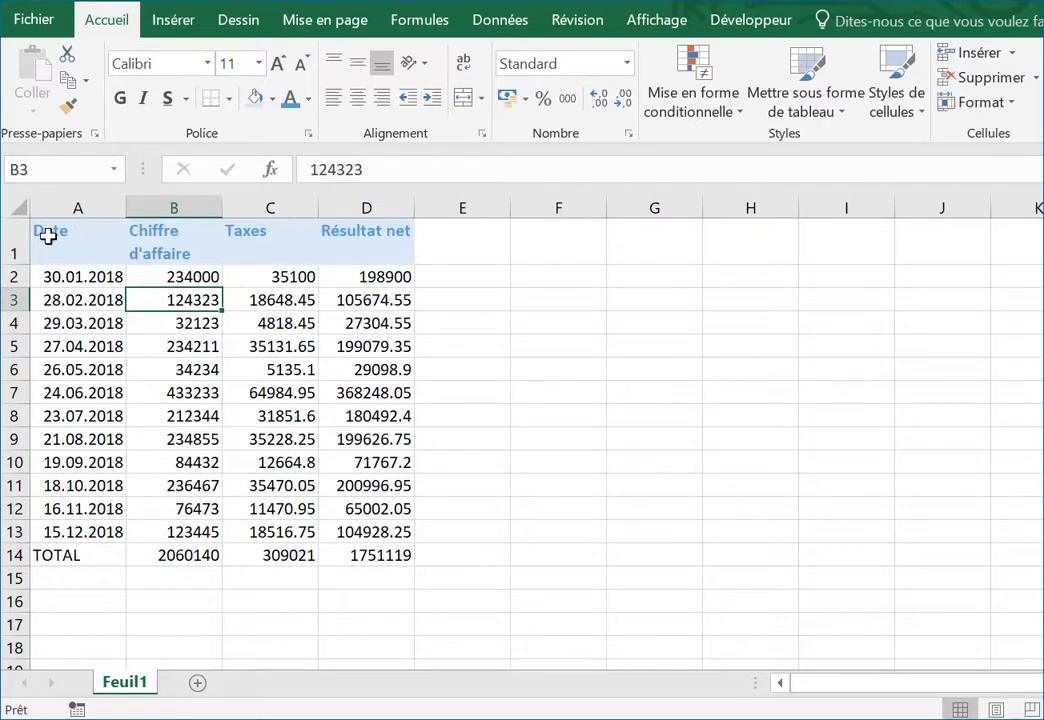
pyautogui.moveTo(47, 230); pyautogui.dragTo(338, 235)
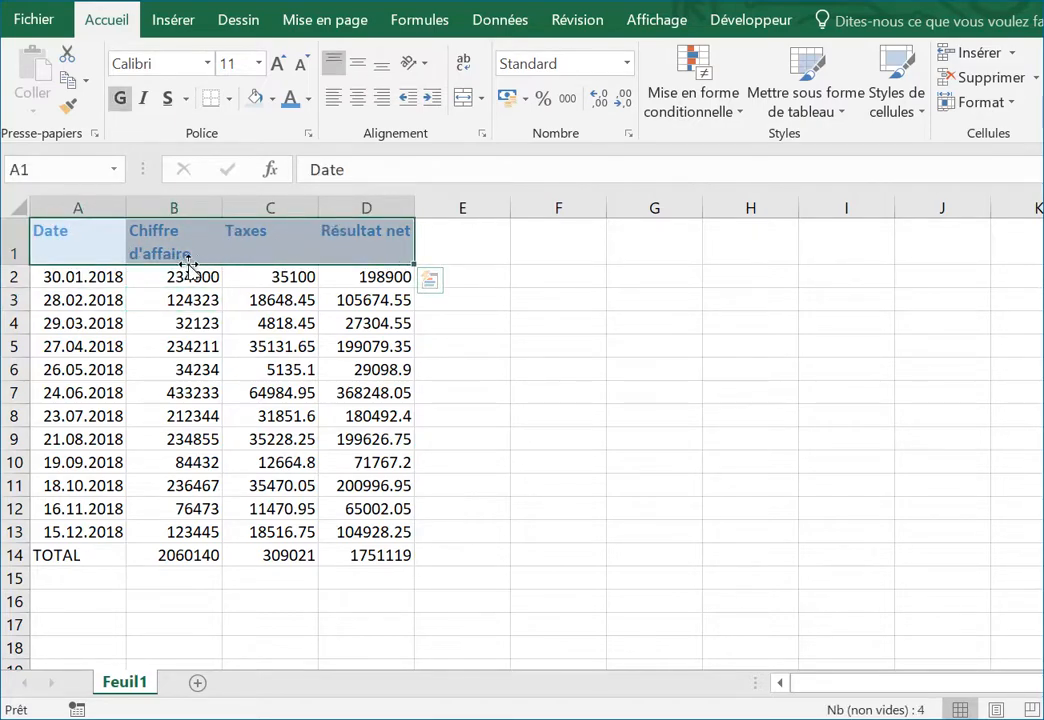
pyautogui.click(80, 318)
pyautogui.moveTo(77, 240); pyautogui.dragTo(323, 241)
pyautogui.click(70, 108)
pyautogui.moveTo(35, 240)
pyautogui.mouseDown()
pyautogui.moveTo(296, 248)
pyautogui.moveTo(335, 233)
pyautogui.moveTo(378, 252)
pyautogui.mouseUp()
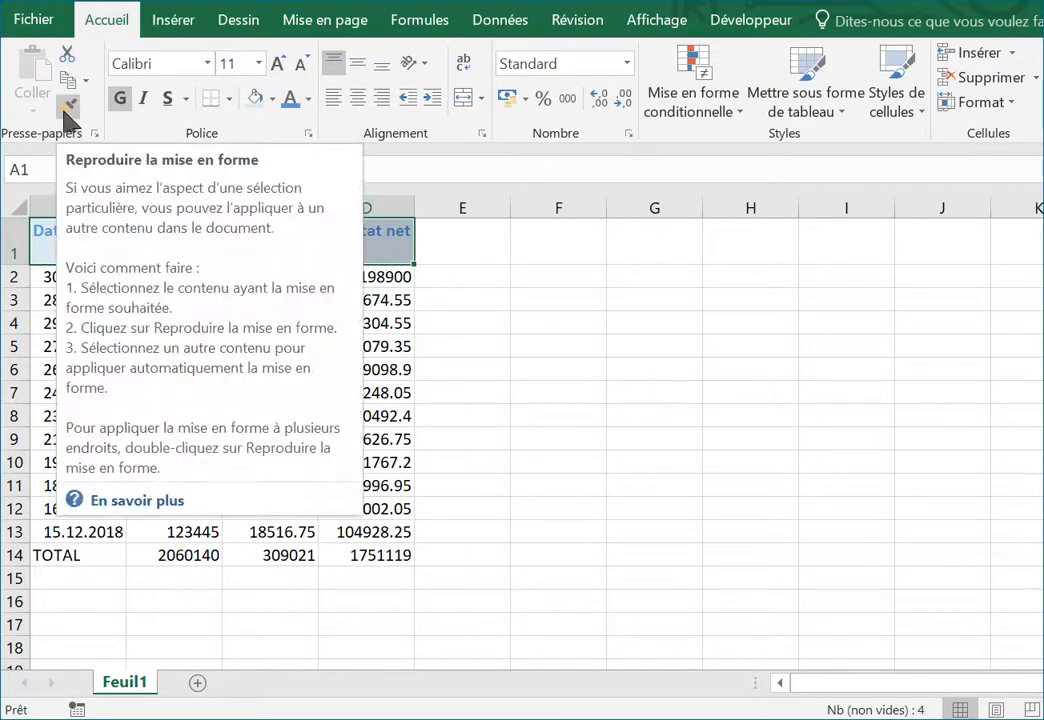
pyautogui.click(70, 108)
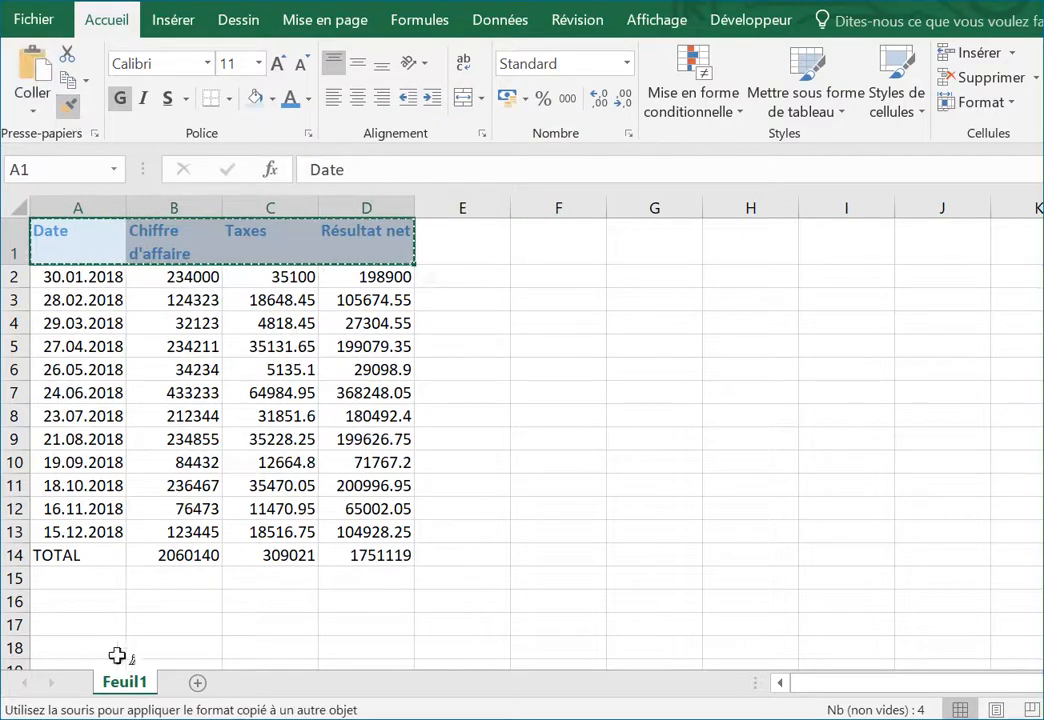
pyautogui.moveTo(55, 557); pyautogui.dragTo(355, 557)
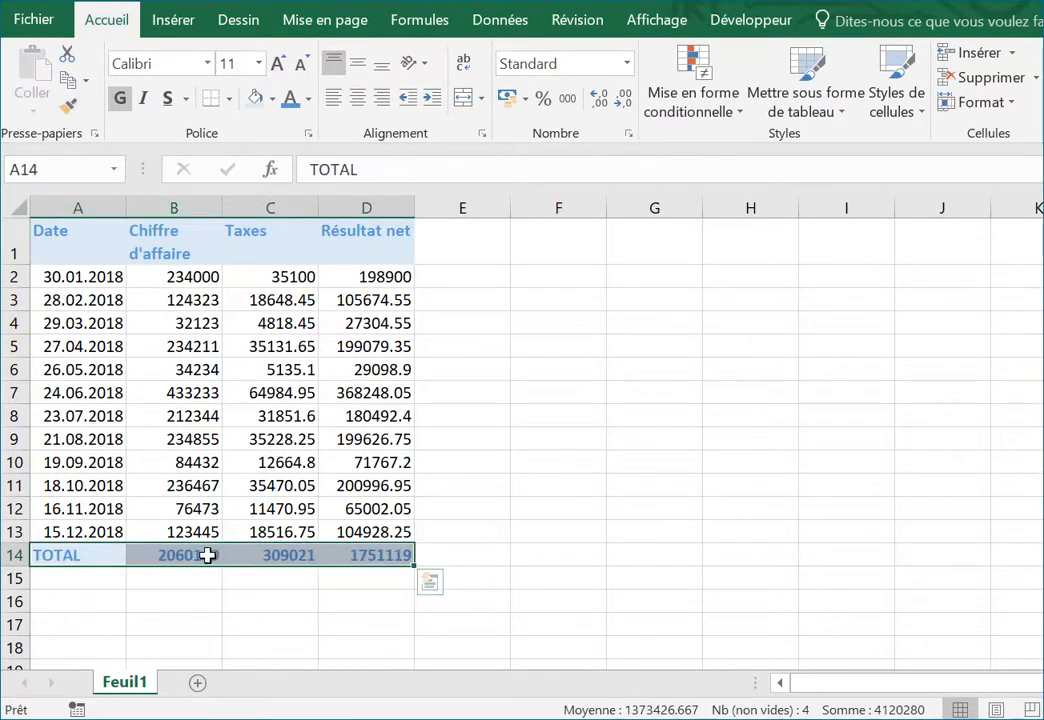
pyautogui.click(168, 368)
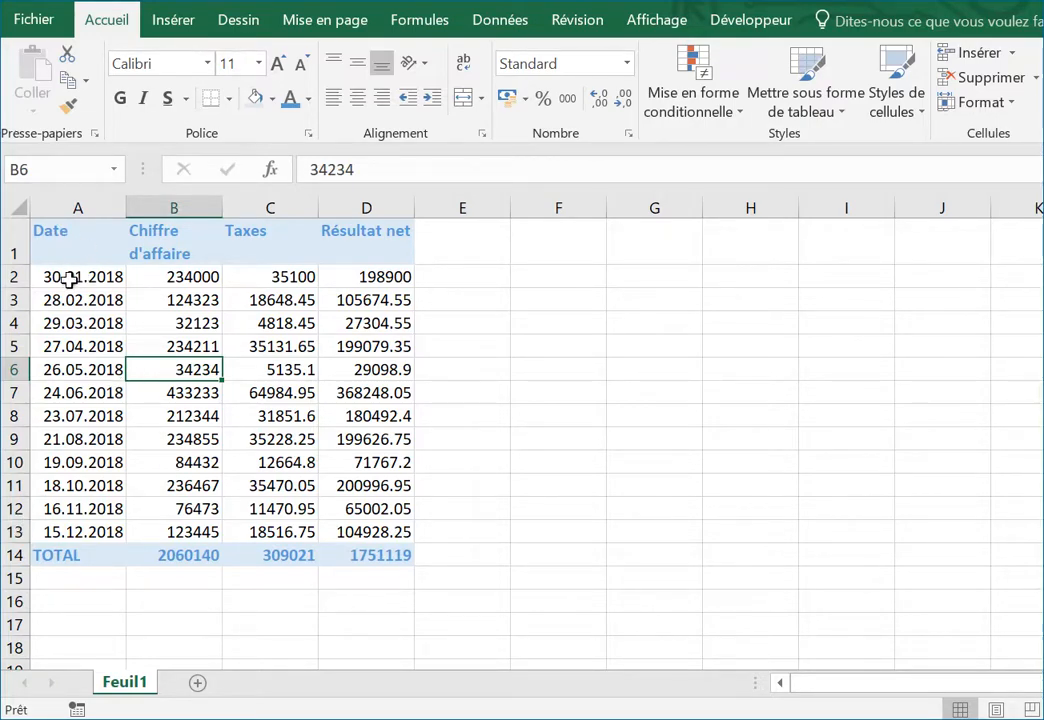
# Widen the Date column A slightly to leave extra room beside the dates.
pyautogui.moveTo(68, 280); pyautogui.dragTo(65, 530)
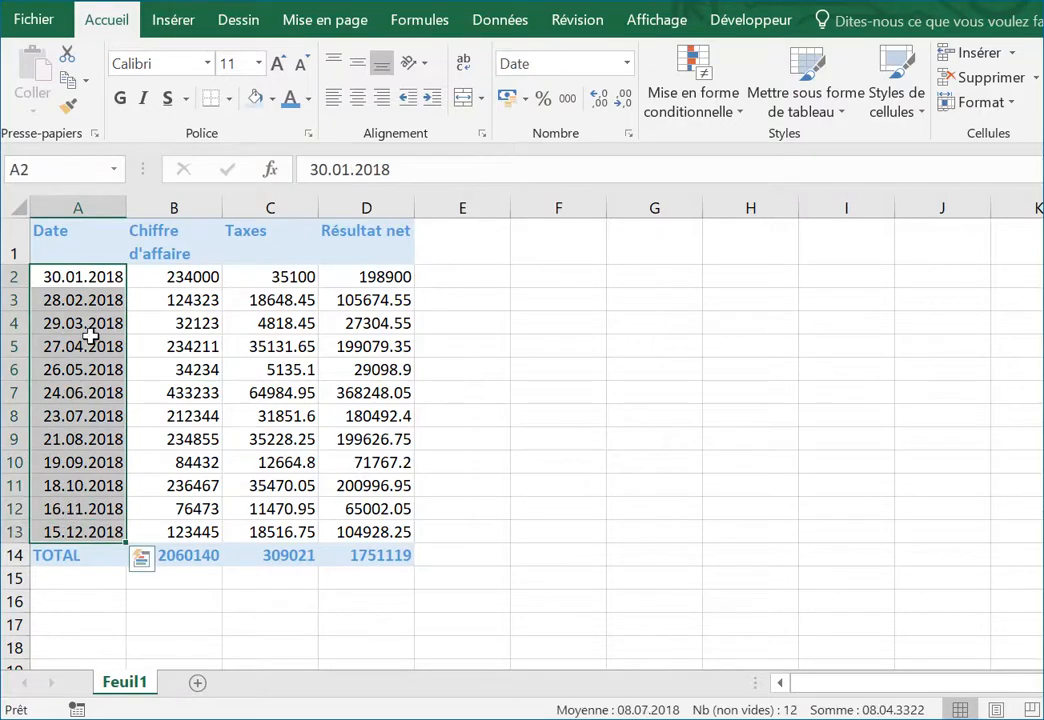
pyautogui.click(63, 276)
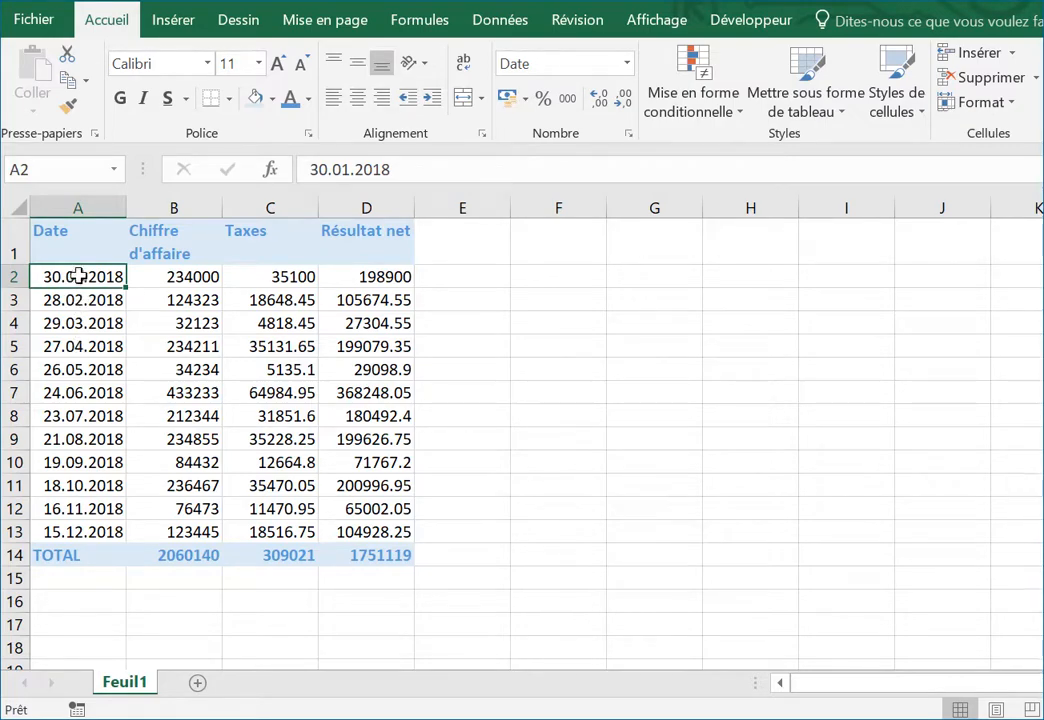
pyautogui.moveTo(124, 207); pyautogui.dragTo(150, 207)
pyautogui.click(67, 529)
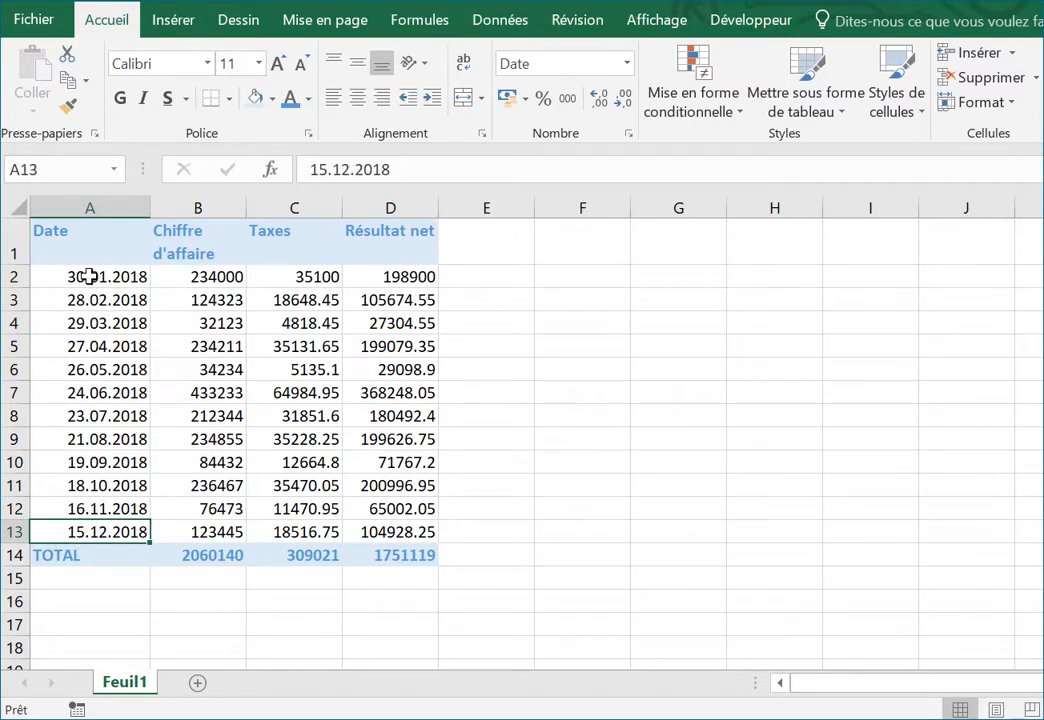
# Try centre and left alignment on the dates in A2:A13, and return them to their default horizontal alignment.
pyautogui.moveTo(88, 277); pyautogui.dragTo(86, 530)
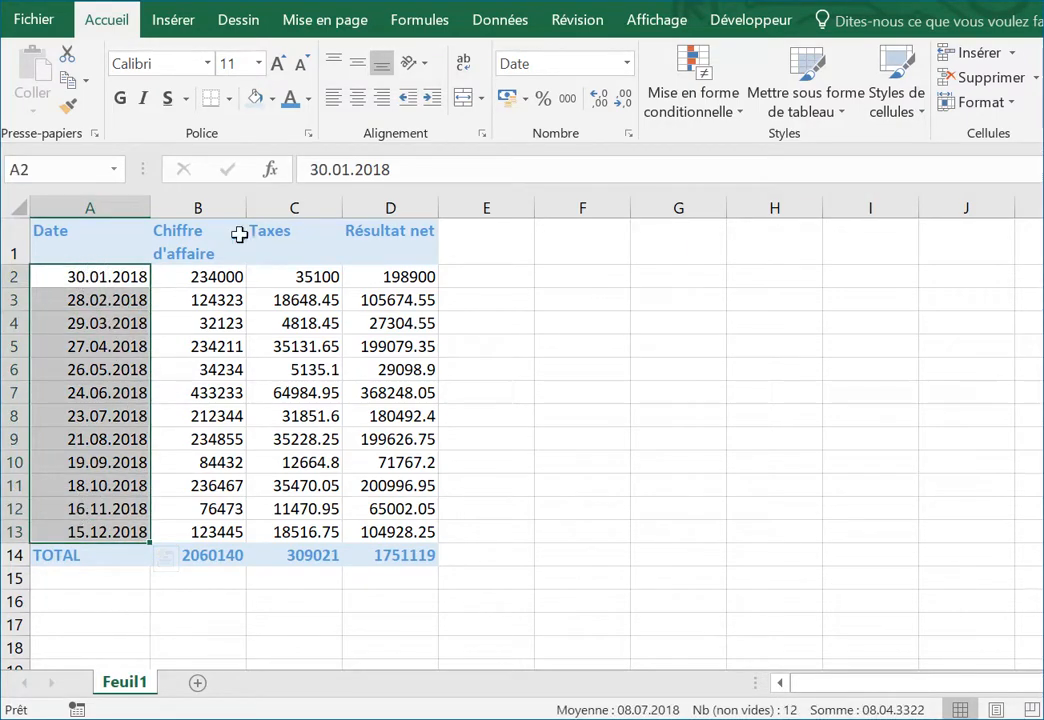
pyautogui.click(358, 98)
pyautogui.click(334, 98)
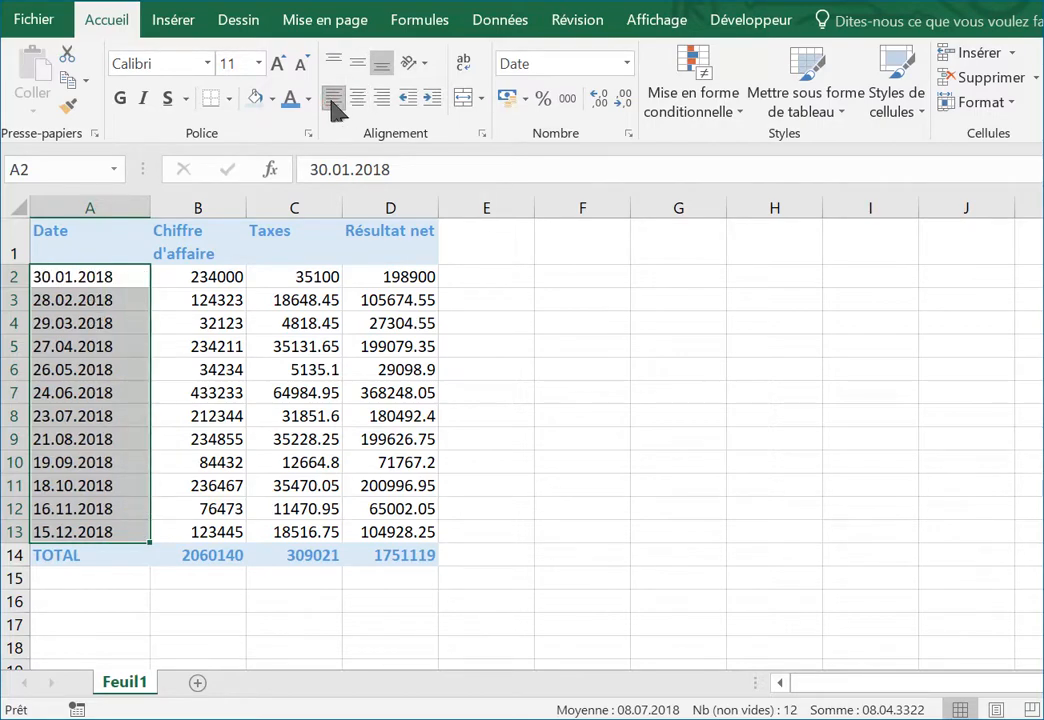
pyautogui.click(333, 100)
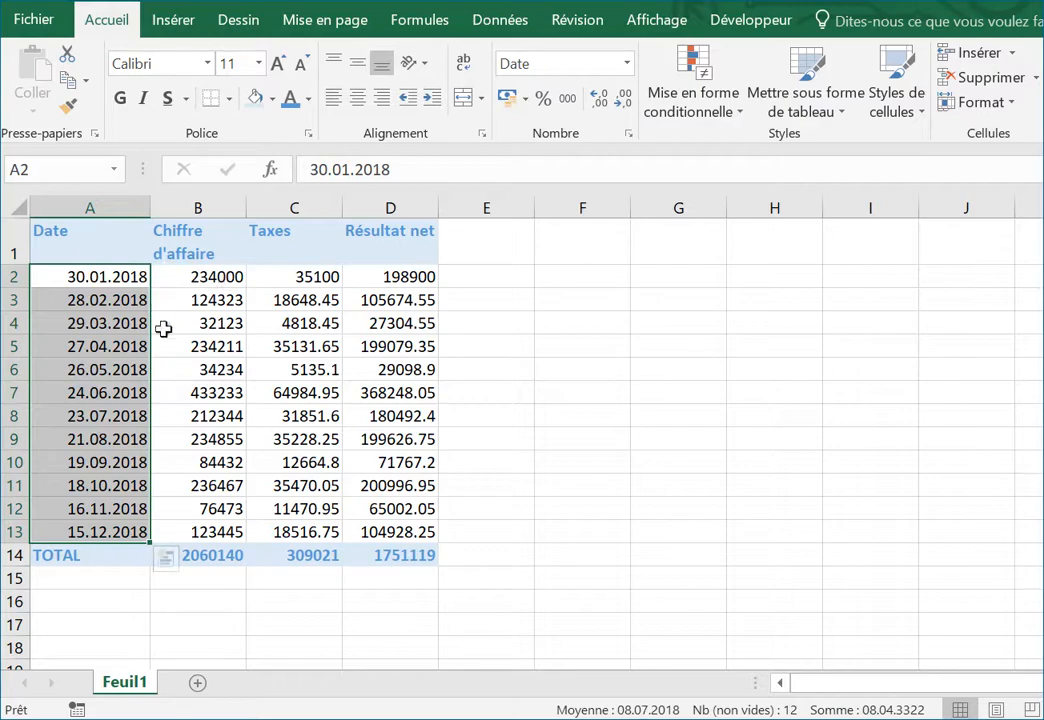
# Format the dates in A2:A13 with the Date type "14. mars 2012" in the Français (Suisse) locale.
pyautogui.rightClick(91, 277)
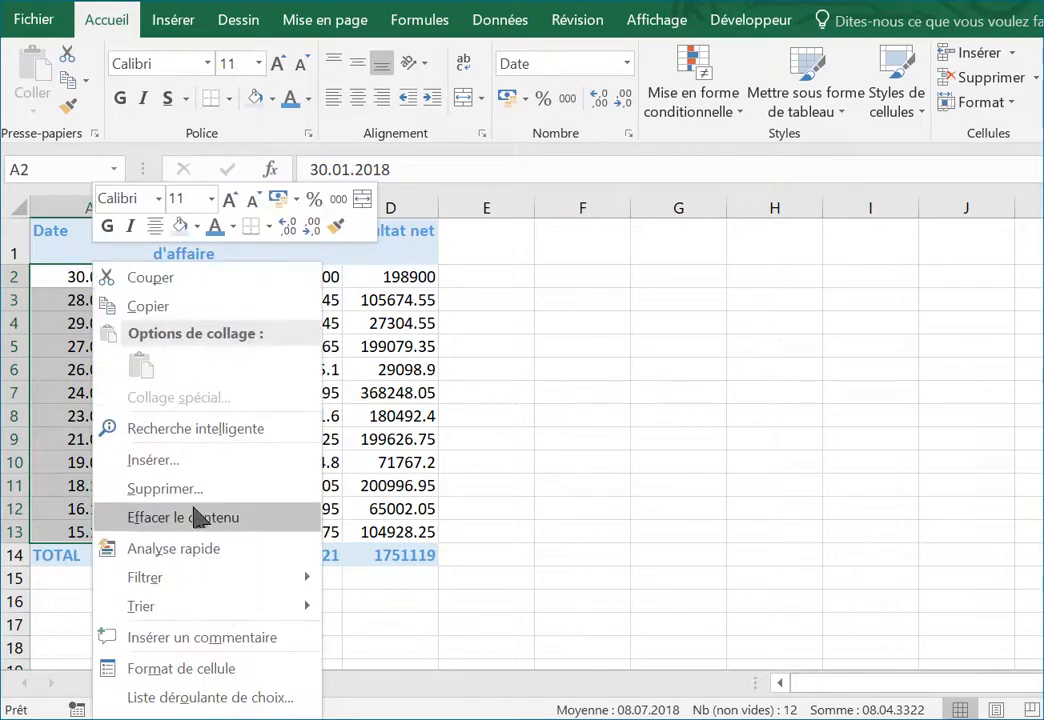
pyautogui.click(168, 674)
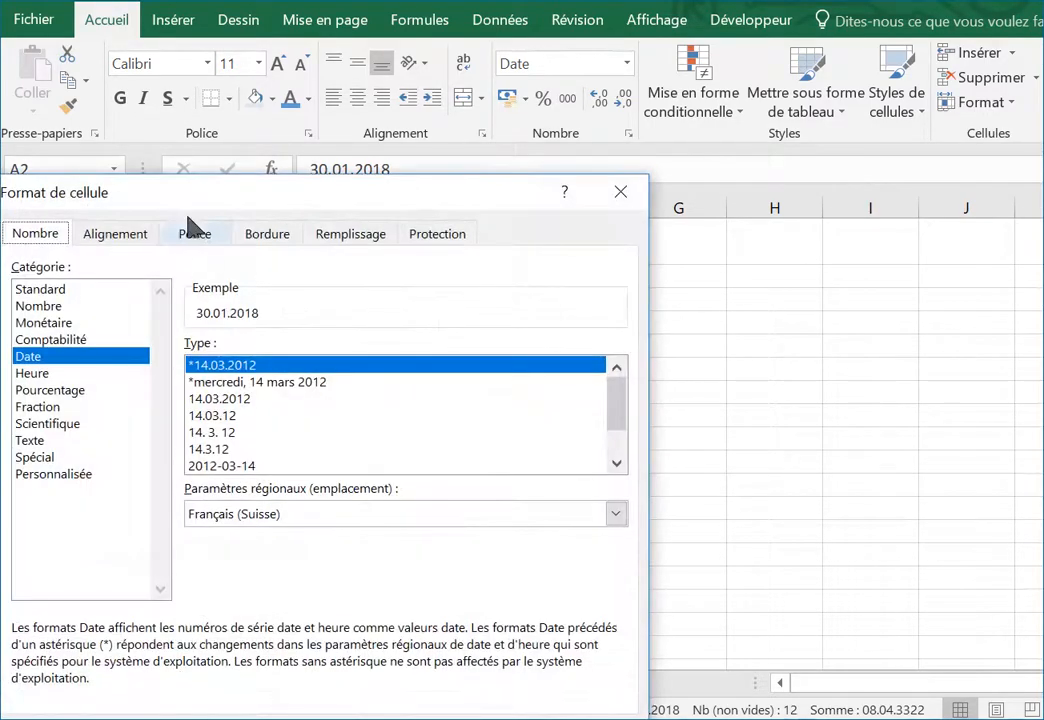
pyautogui.moveTo(190, 200); pyautogui.dragTo(335, 160)
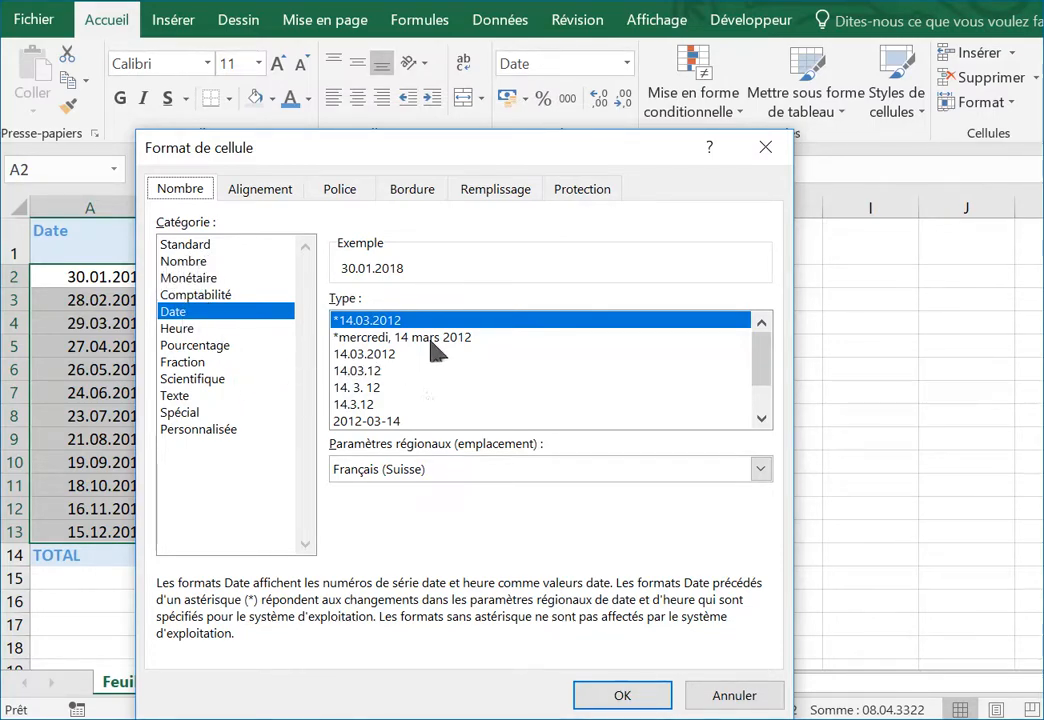
pyautogui.scroll(-1, 772, 360)
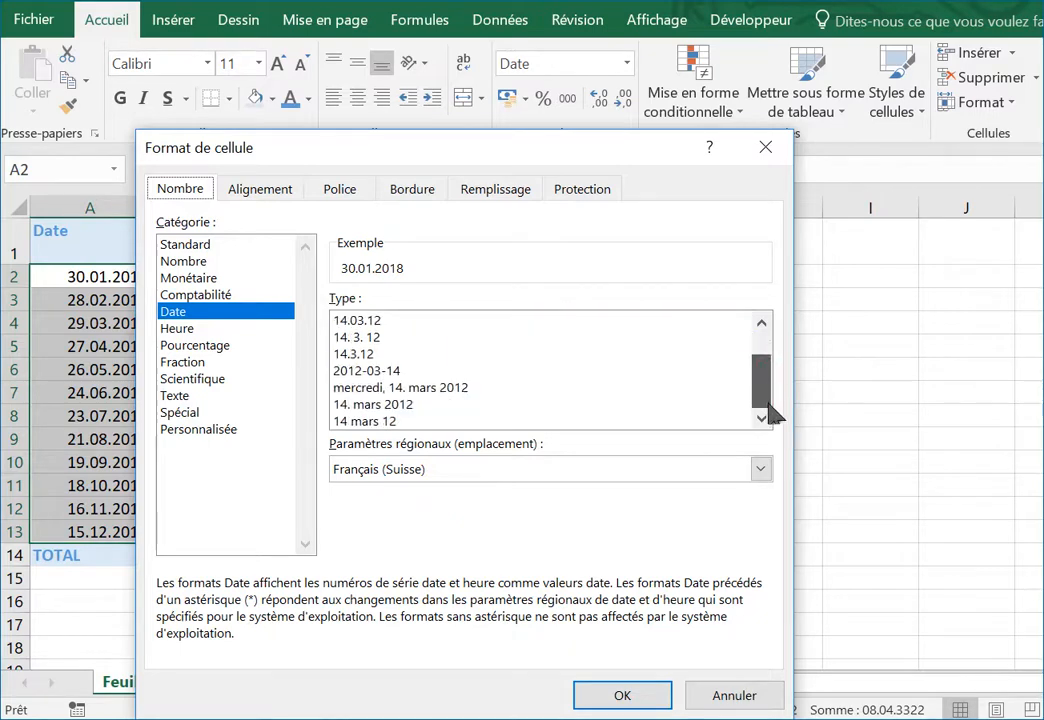
pyautogui.click(372, 389)
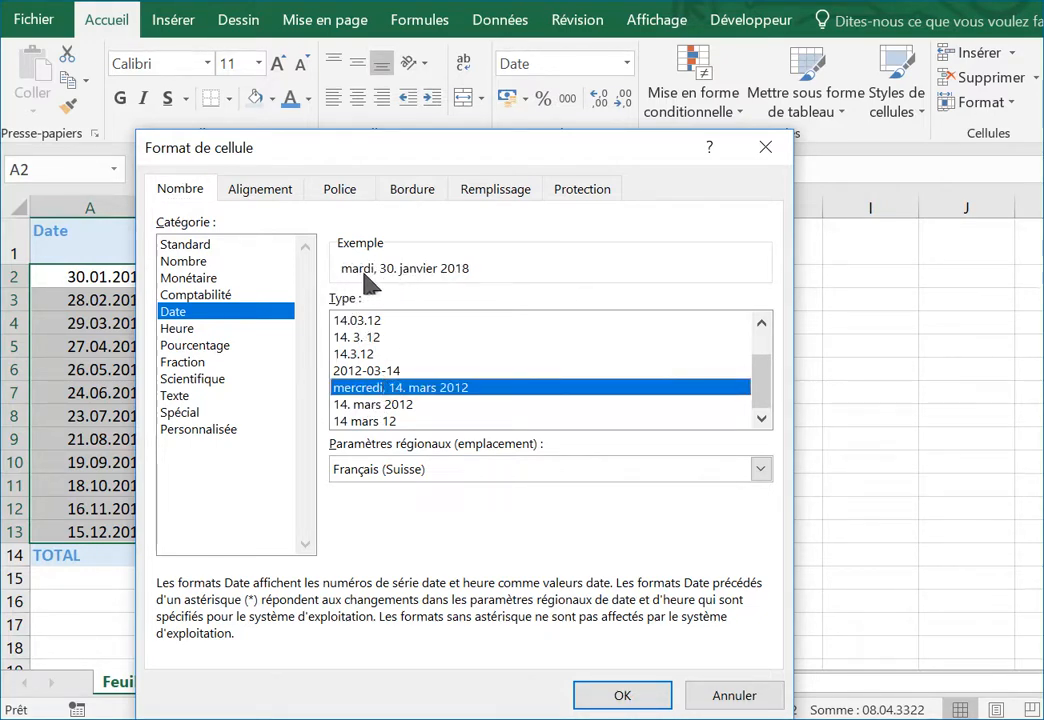
pyautogui.click(372, 405)
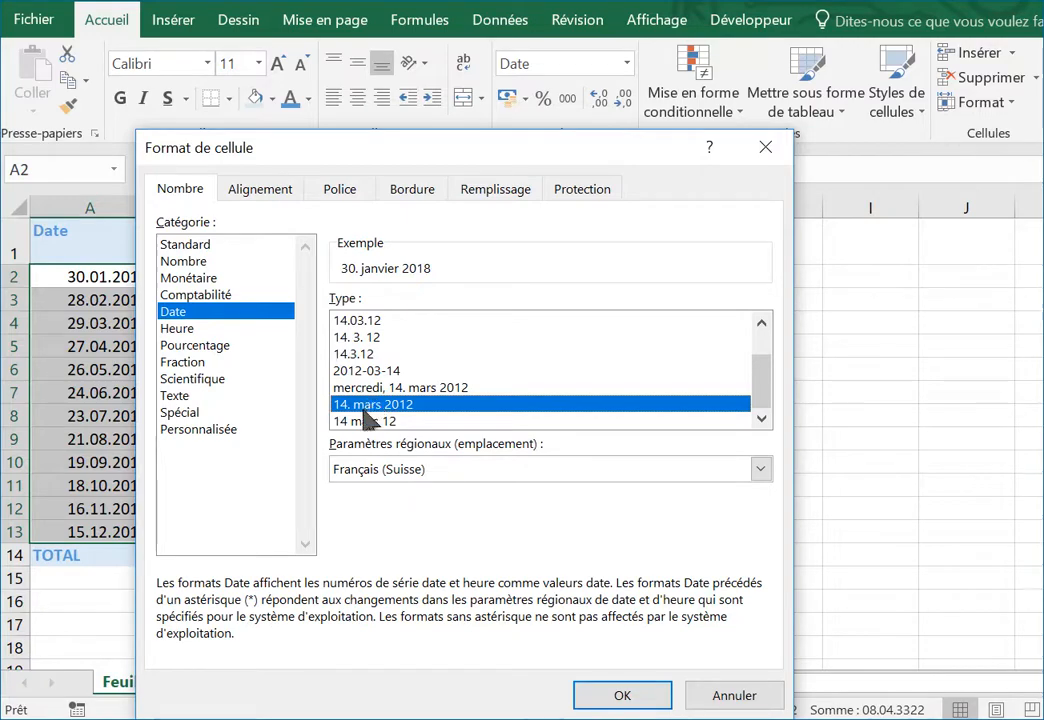
pyautogui.click(618, 694)
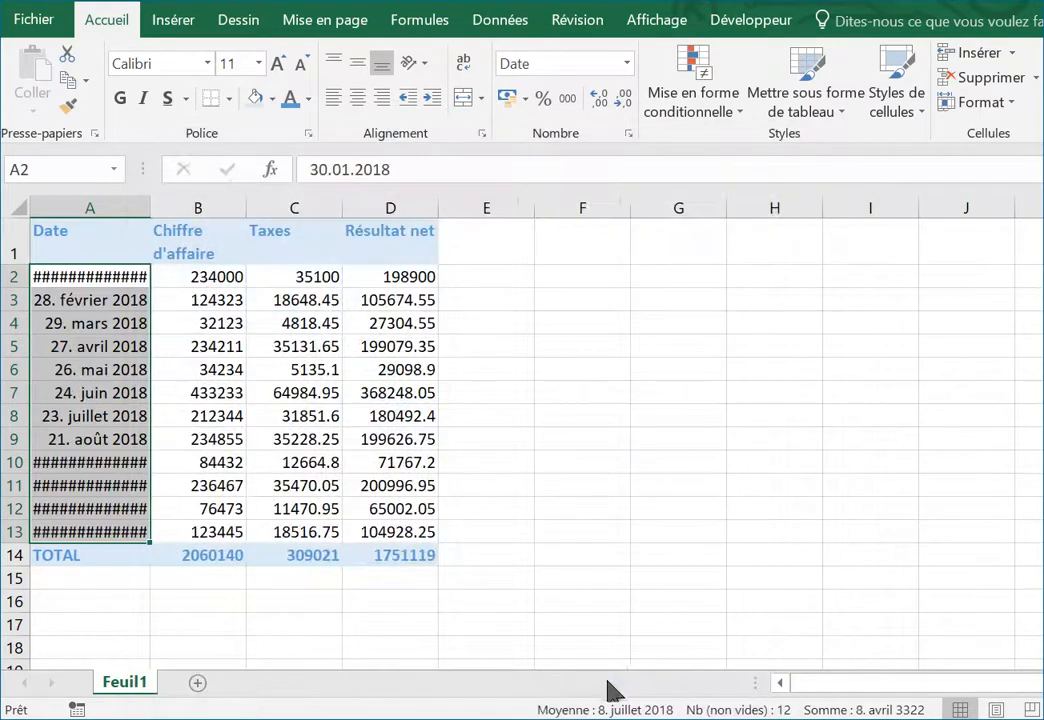
# Widen column A so that the long dates in A2:A13 fit completely.
pyautogui.click(84, 343)
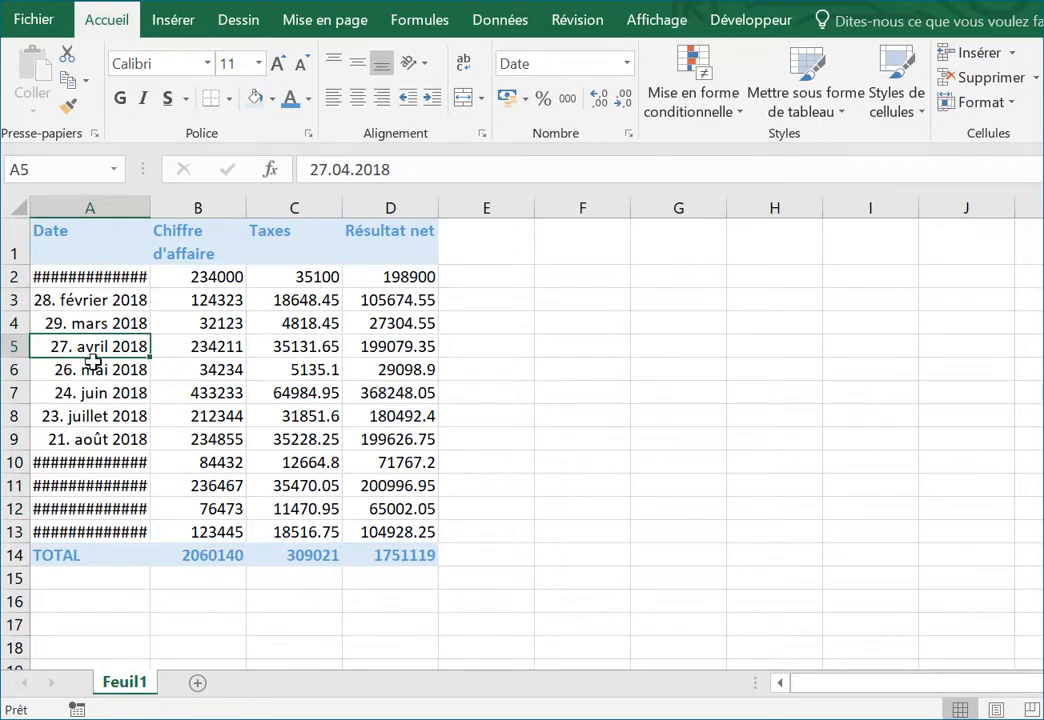
pyautogui.click(79, 463)
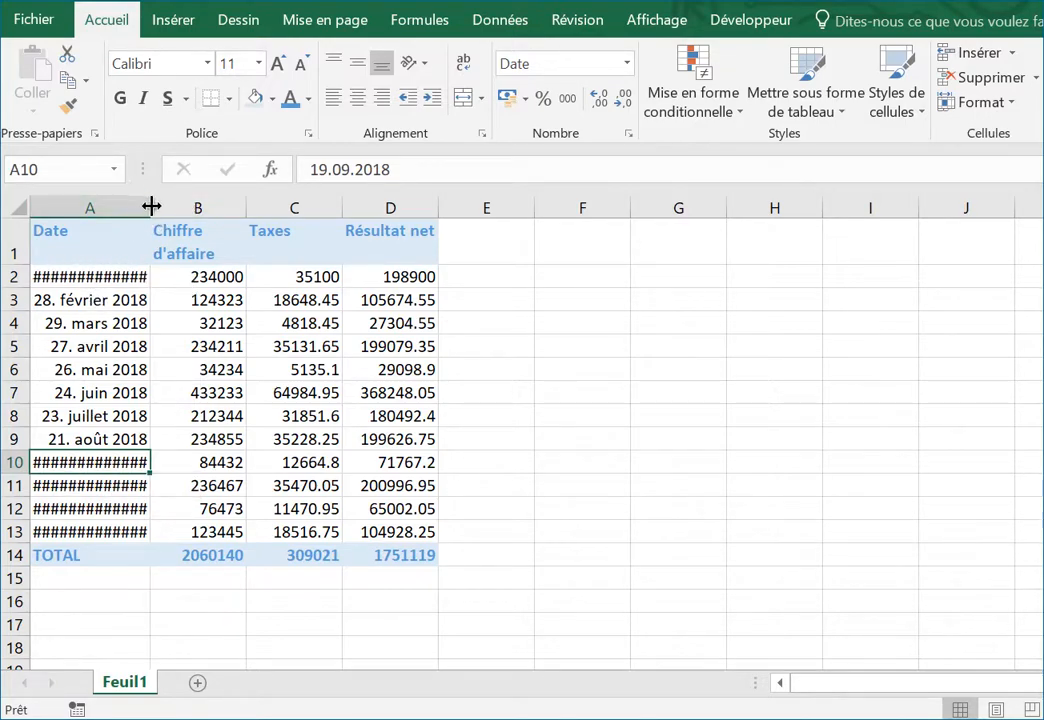
pyautogui.moveTo(149, 207); pyautogui.dragTo(189, 207)
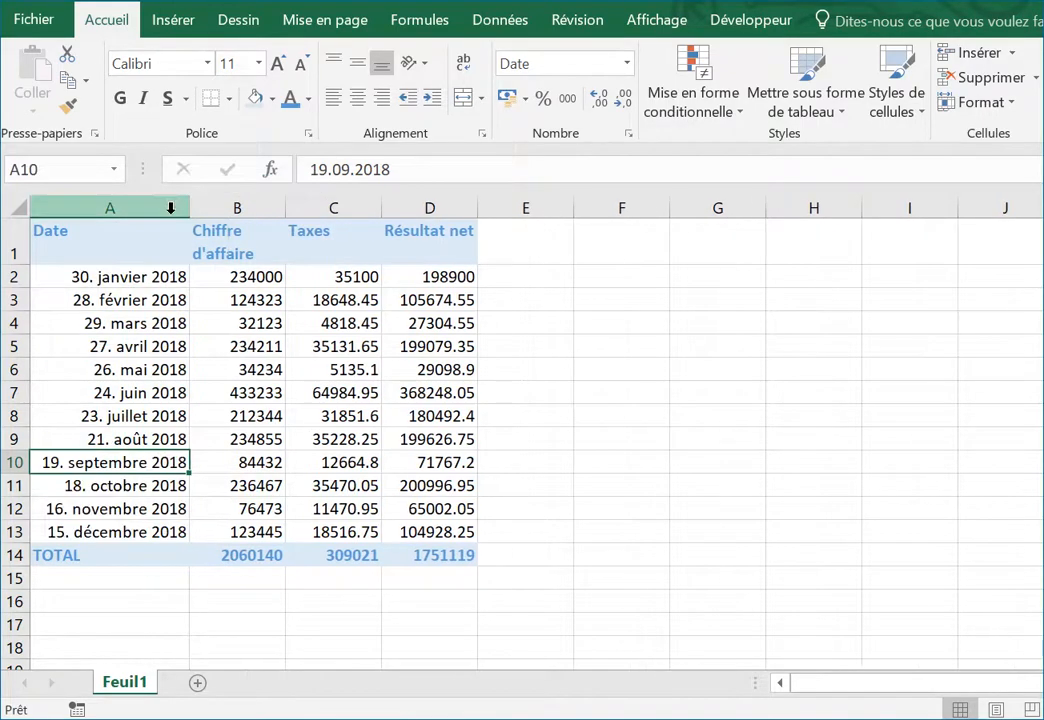
pyautogui.moveTo(108, 277); pyautogui.dragTo(91, 530)
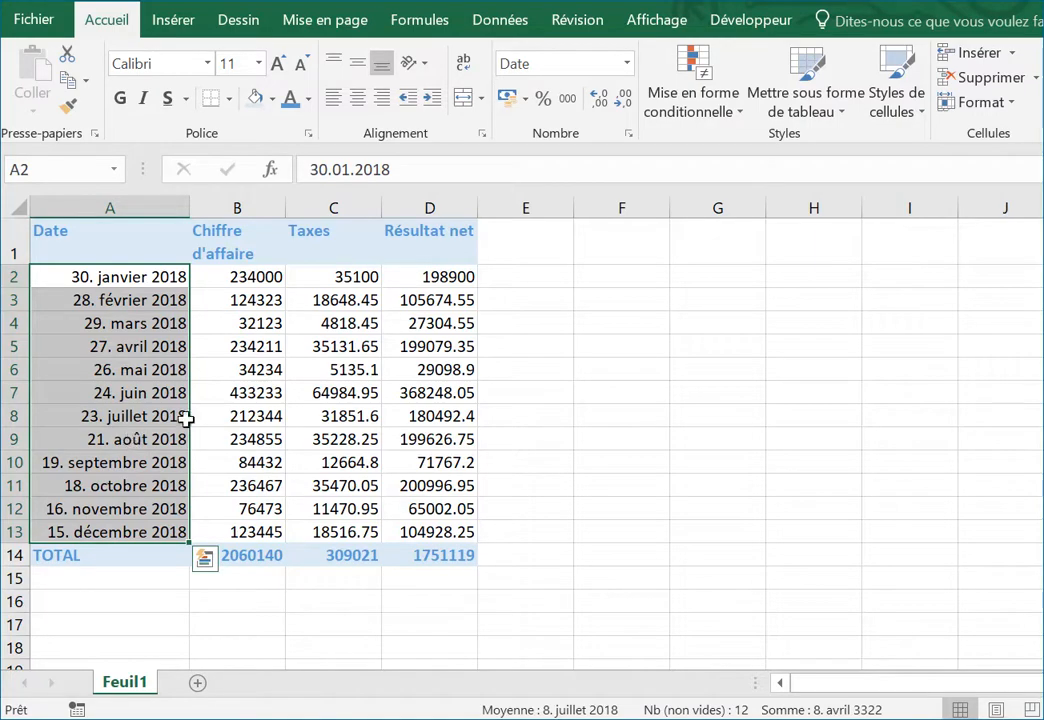
pyautogui.click(246, 389)
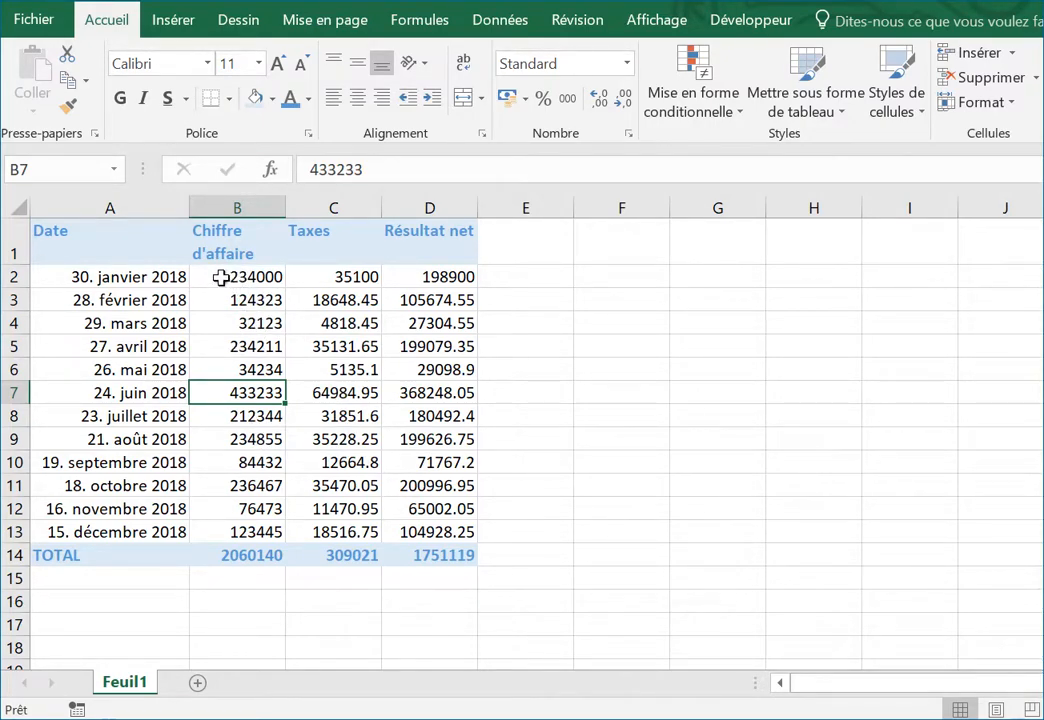
# Examine the currency symbols offered by the other accounting formats for the amounts in B2:D14, and close without applying any.
pyautogui.moveTo(220, 278); pyautogui.dragTo(401, 555)
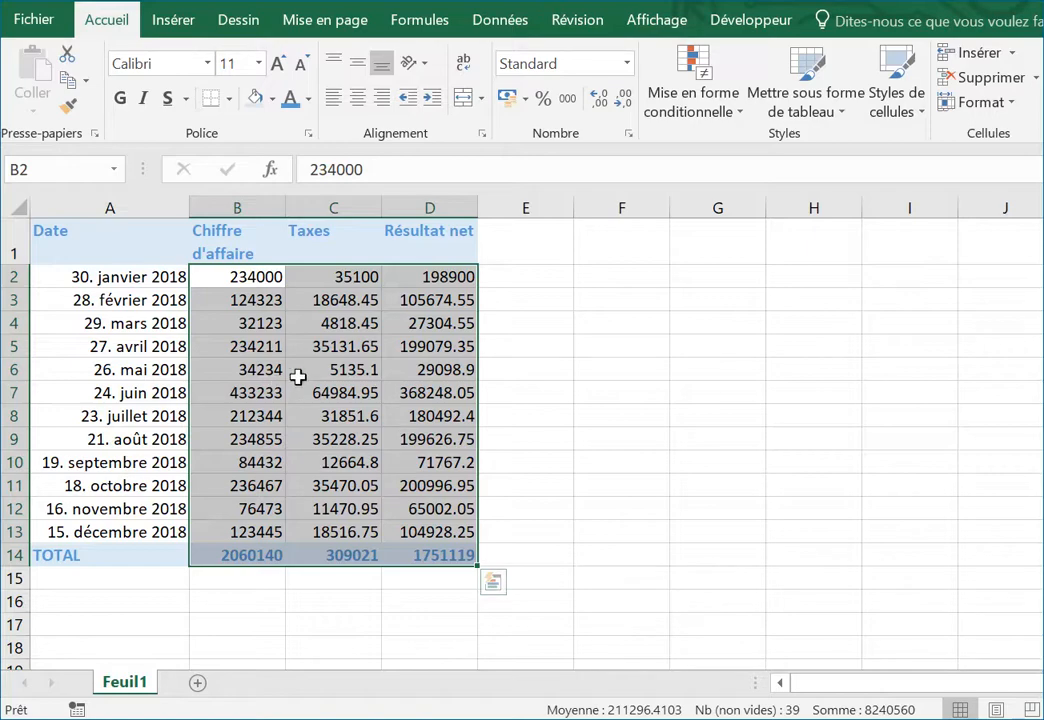
pyautogui.click(525, 97)
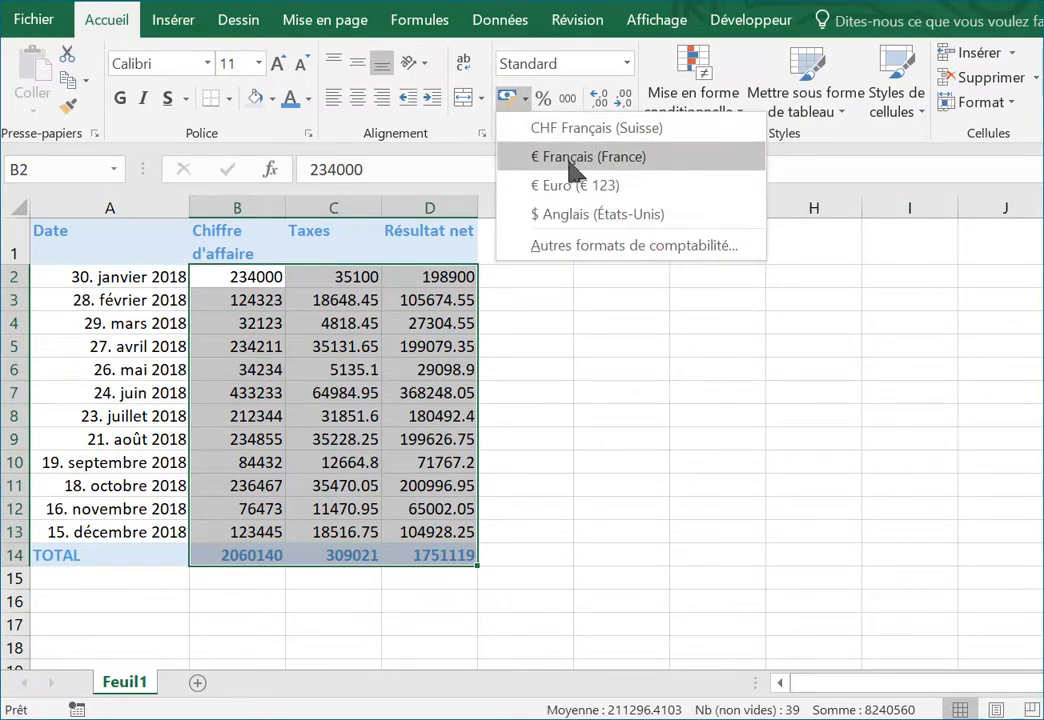
pyautogui.click(566, 250)
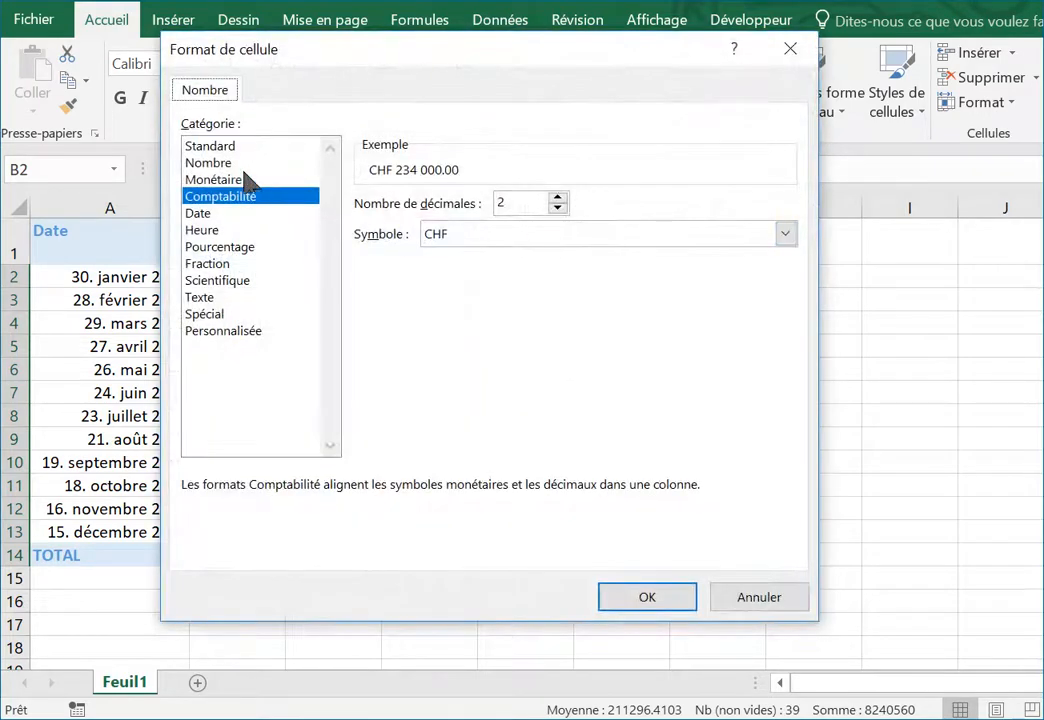
pyautogui.click(785, 234)
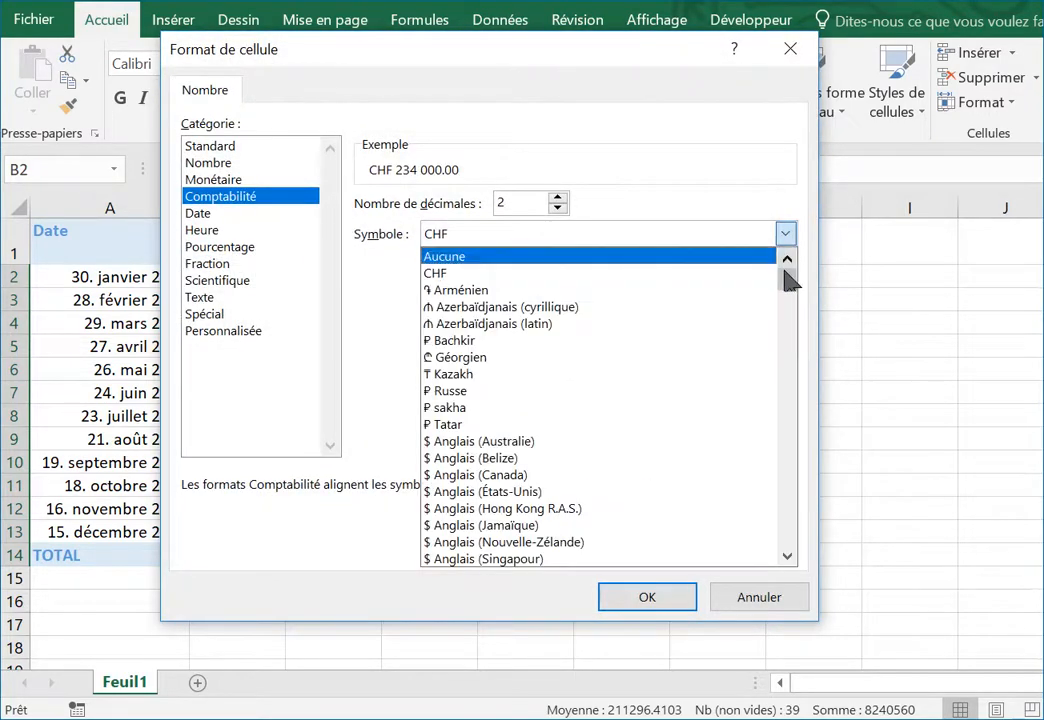
pyautogui.moveTo(788, 272); pyautogui.dragTo(836, 270)
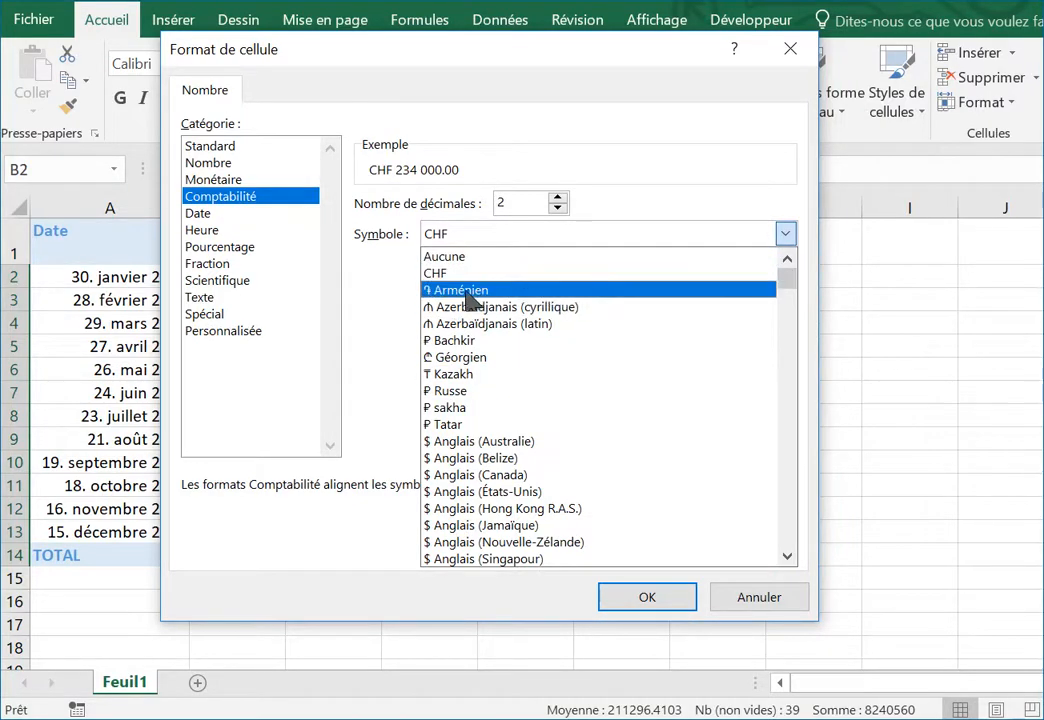
pyautogui.click(742, 600)
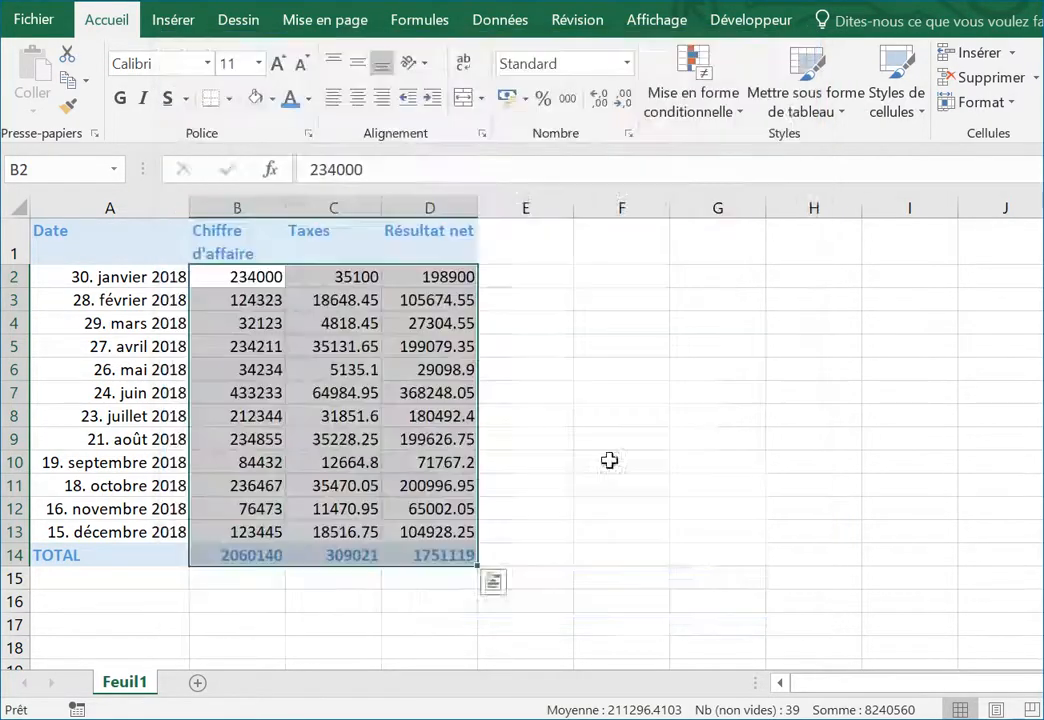
# Apply the € Français (France) accounting format to the amounts in B2:D14 and auto-fit column B to its contents.
pyautogui.click(526, 100)
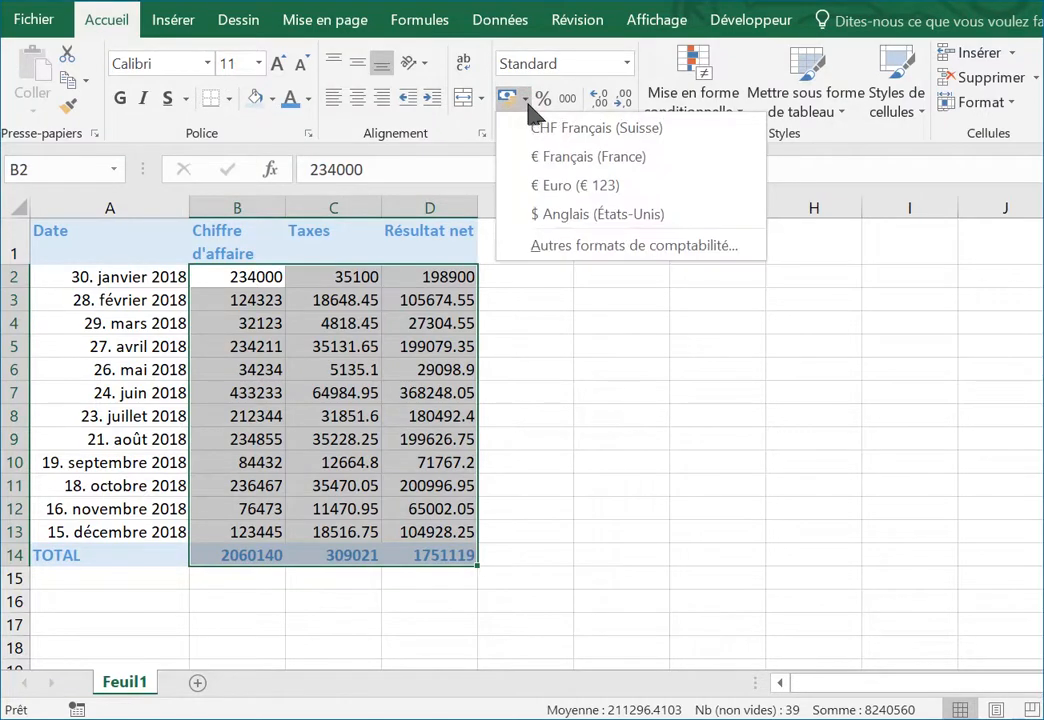
pyautogui.click(568, 163)
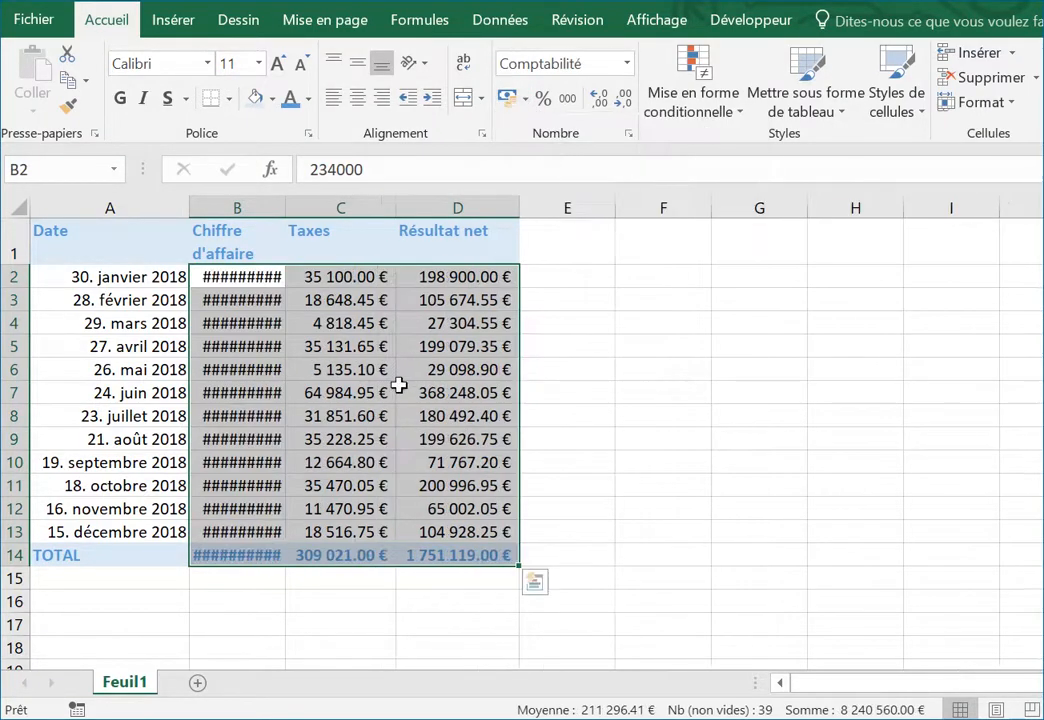
pyautogui.click(249, 344)
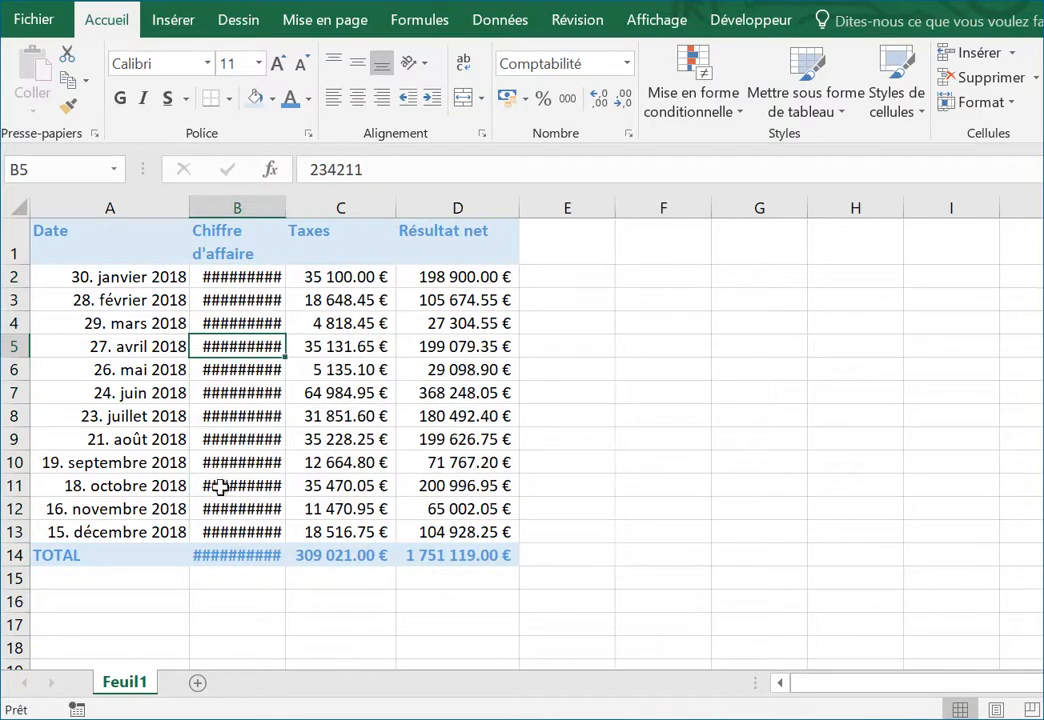
pyautogui.doubleClick(289, 206)
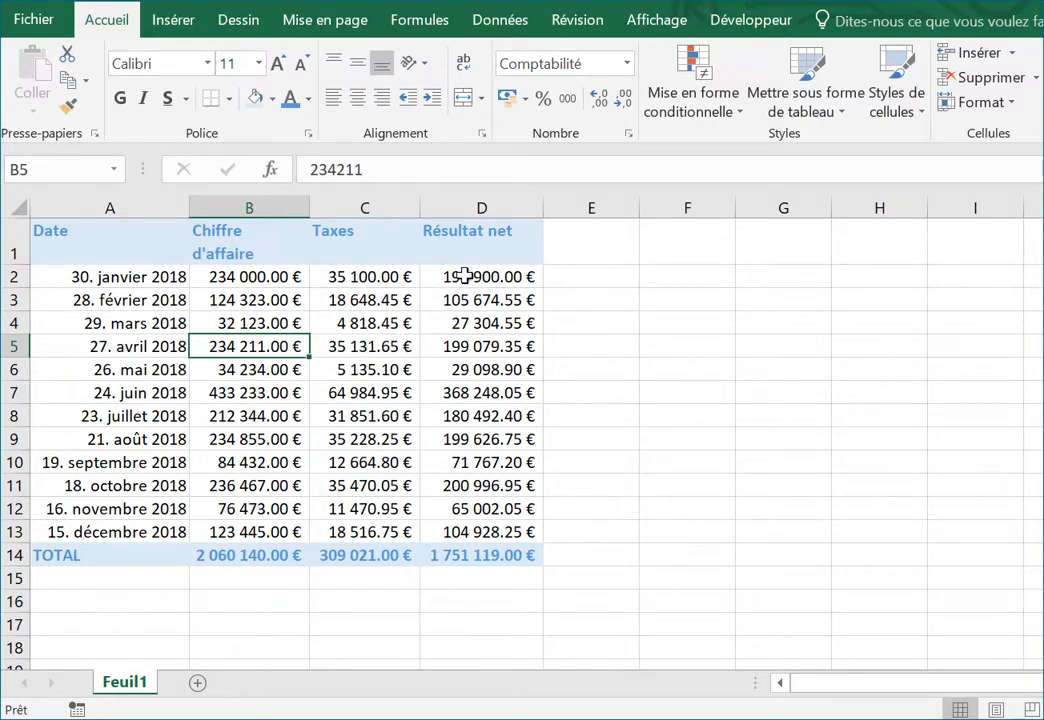
# Make the net results in D2:D13 bold and give them the same light blue fill as the header row.
pyautogui.moveTo(465, 276); pyautogui.dragTo(484, 532)
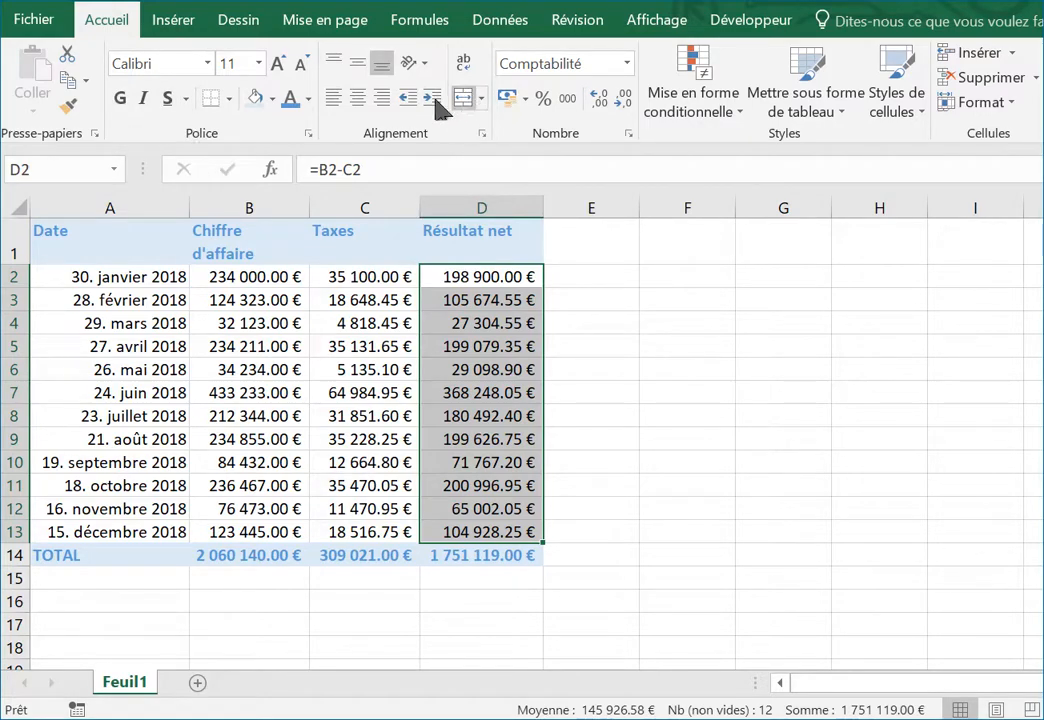
pyautogui.click(121, 99)
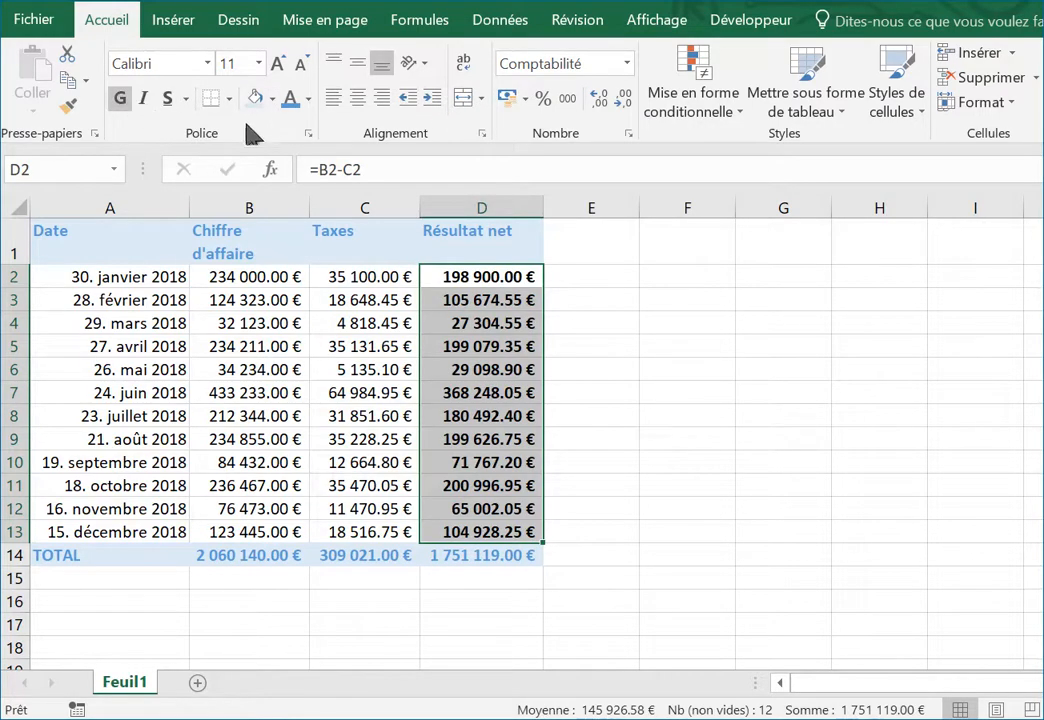
pyautogui.click(470, 368)
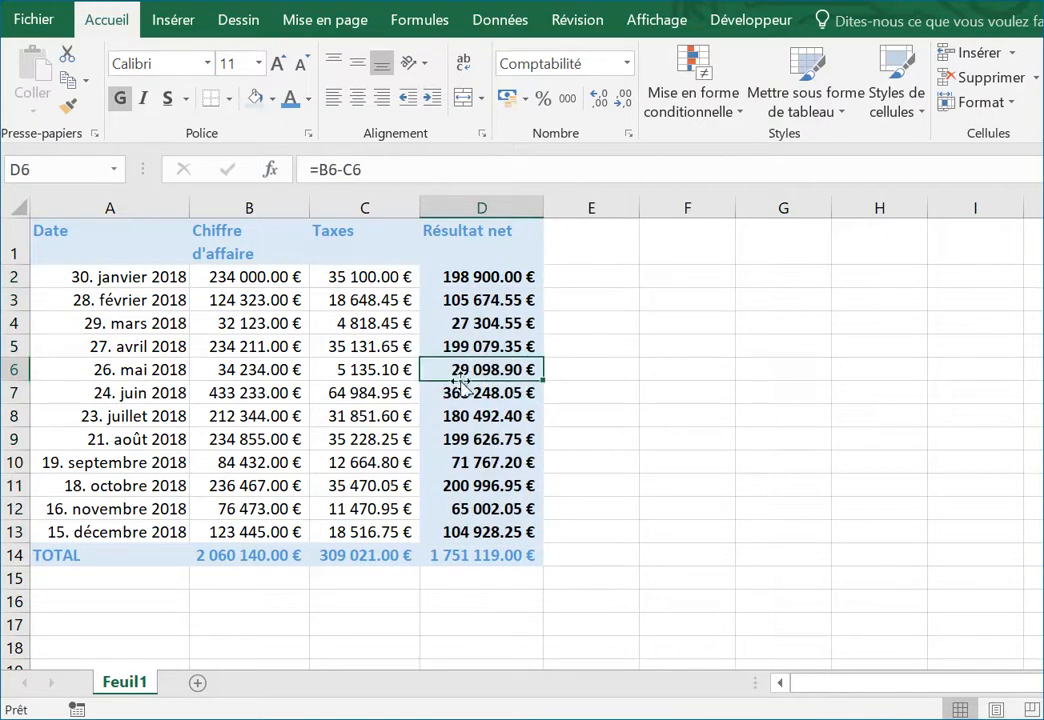
pyautogui.click(240, 342)
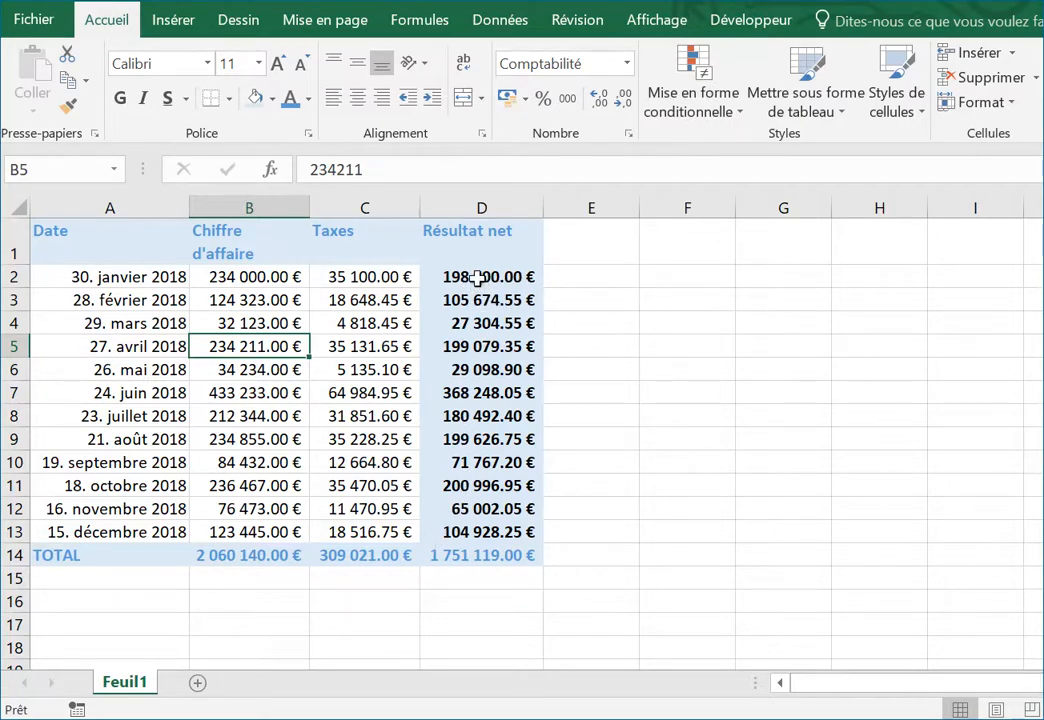
# Add blue gradient data bars to the net results in D2:D13 and compare the bars of a few months.
pyautogui.moveTo(478, 278); pyautogui.dragTo(482, 532)
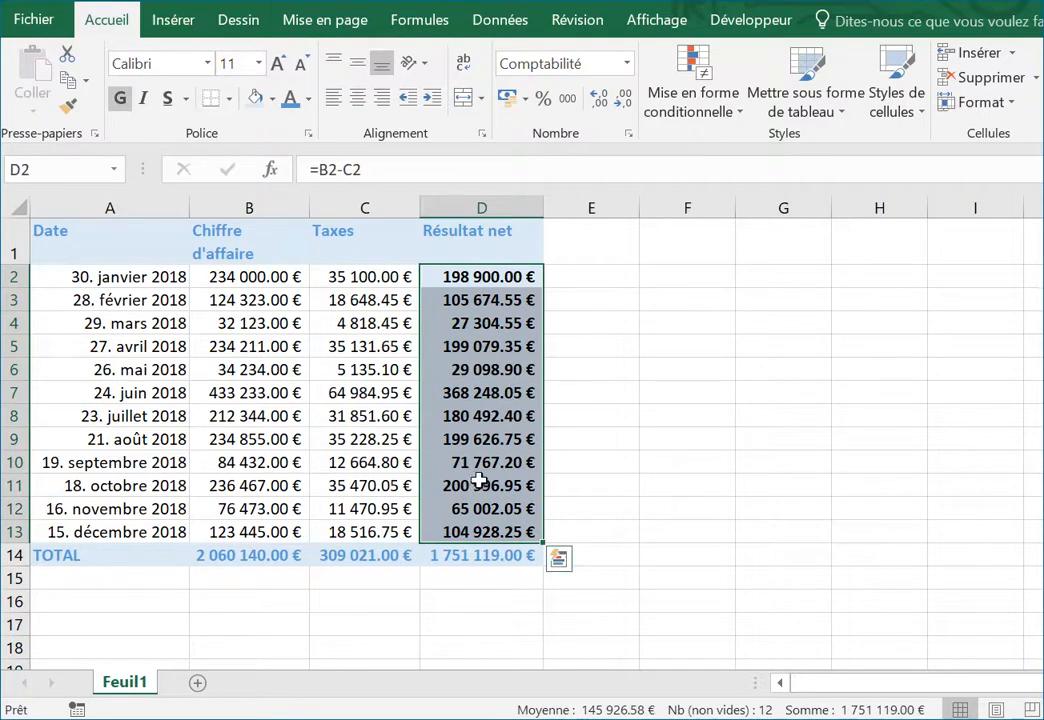
pyautogui.click(482, 460)
pyautogui.moveTo(457, 276); pyautogui.dragTo(443, 525)
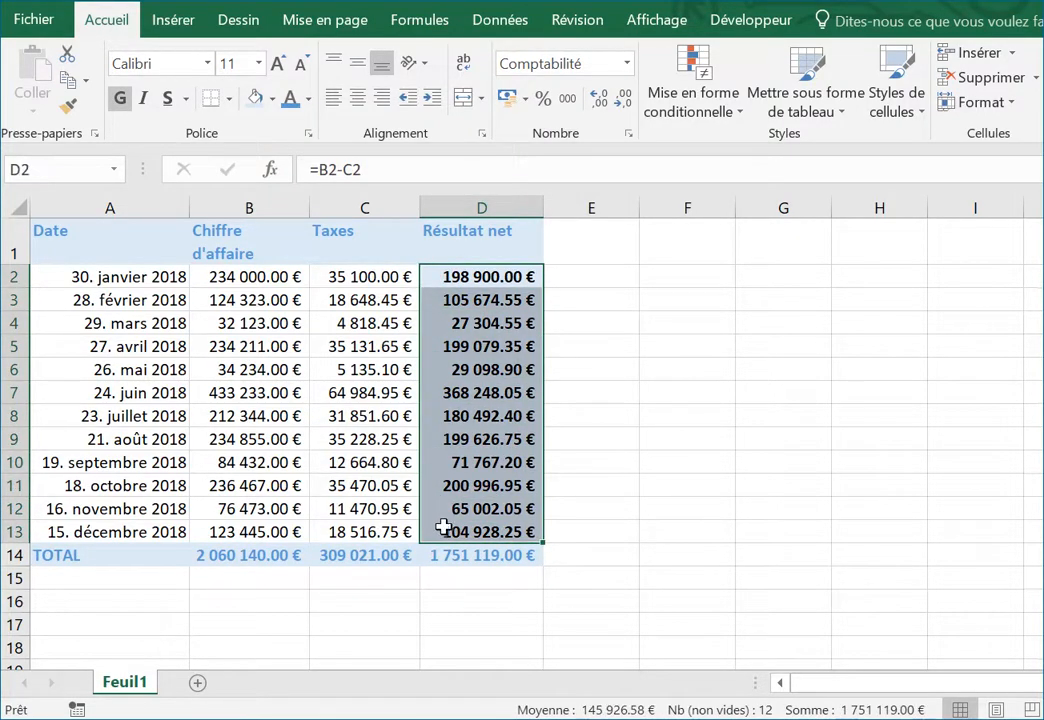
pyautogui.click(740, 115)
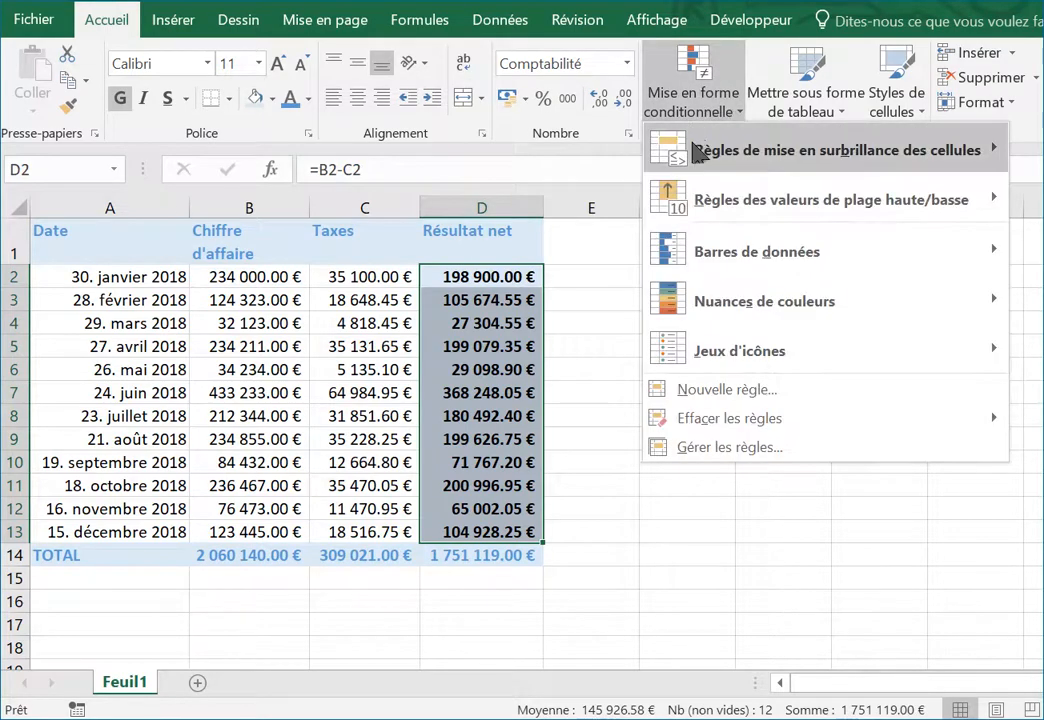
pyautogui.moveTo(706, 270)
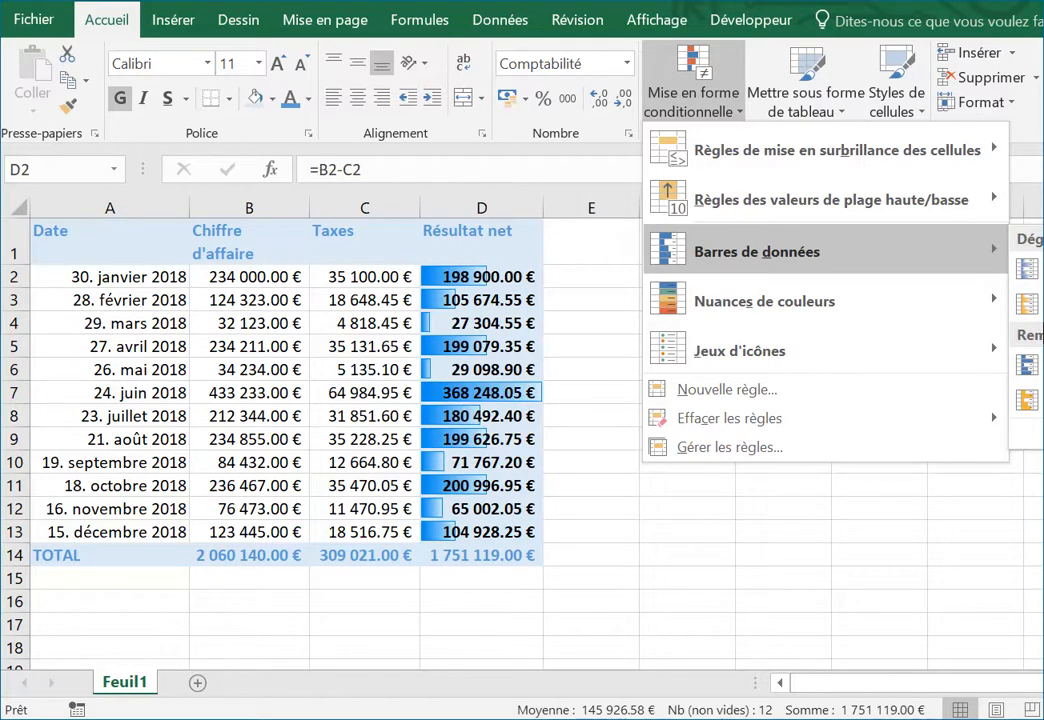
pyautogui.click(1027, 268)
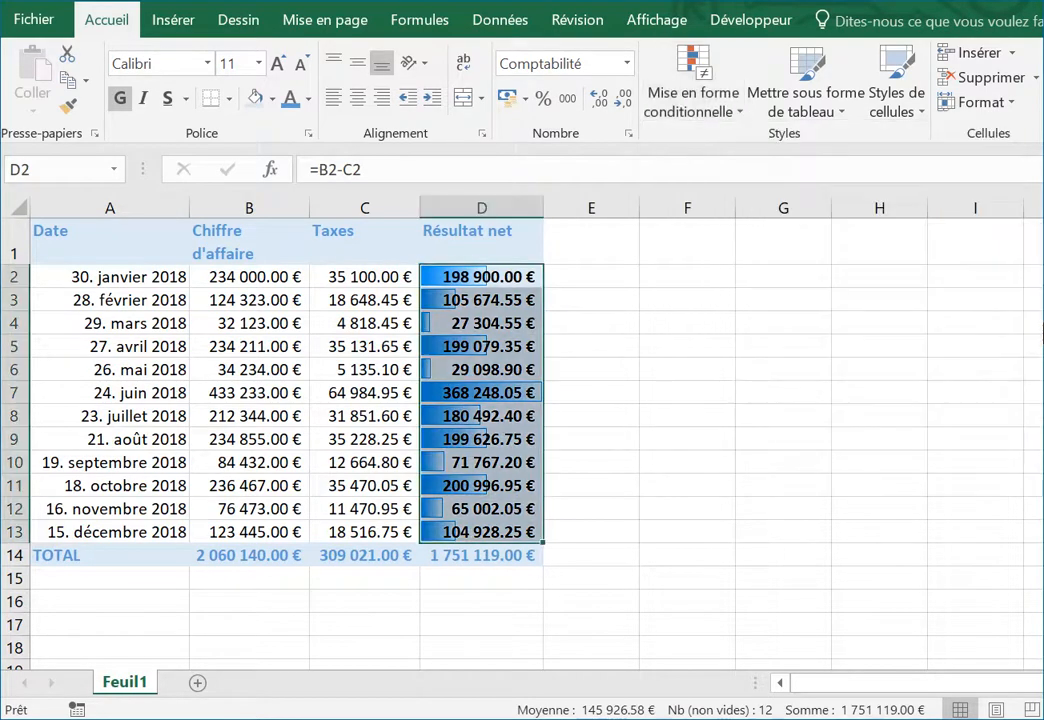
pyautogui.click(480, 418)
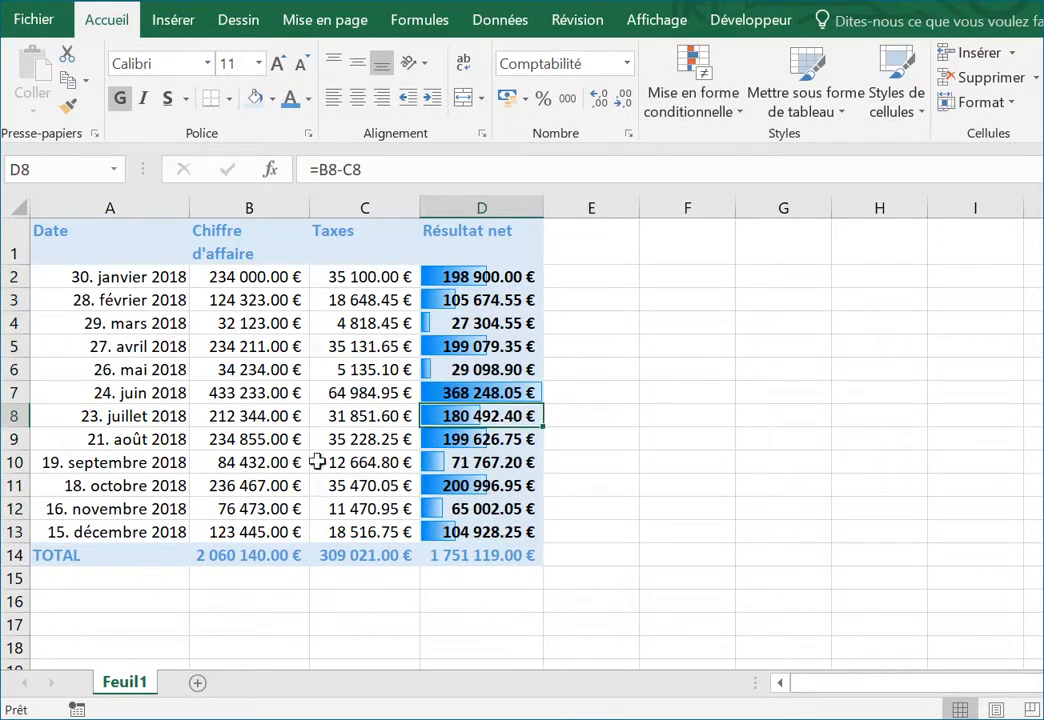
pyautogui.click(500, 393)
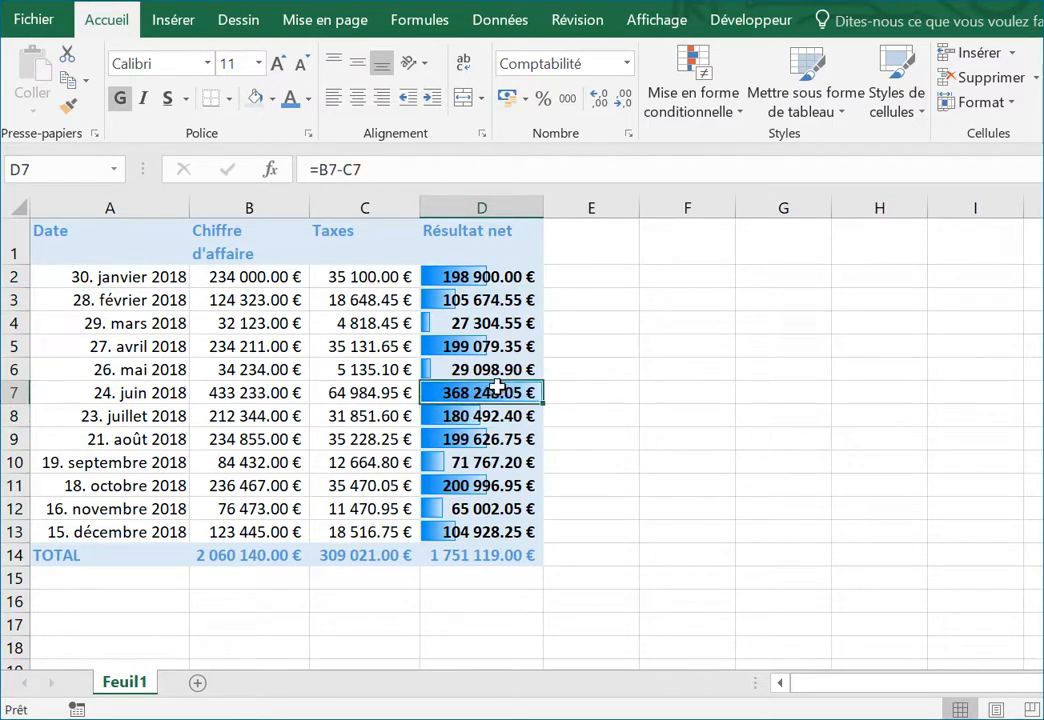
pyautogui.click(438, 508)
pyautogui.click(443, 322)
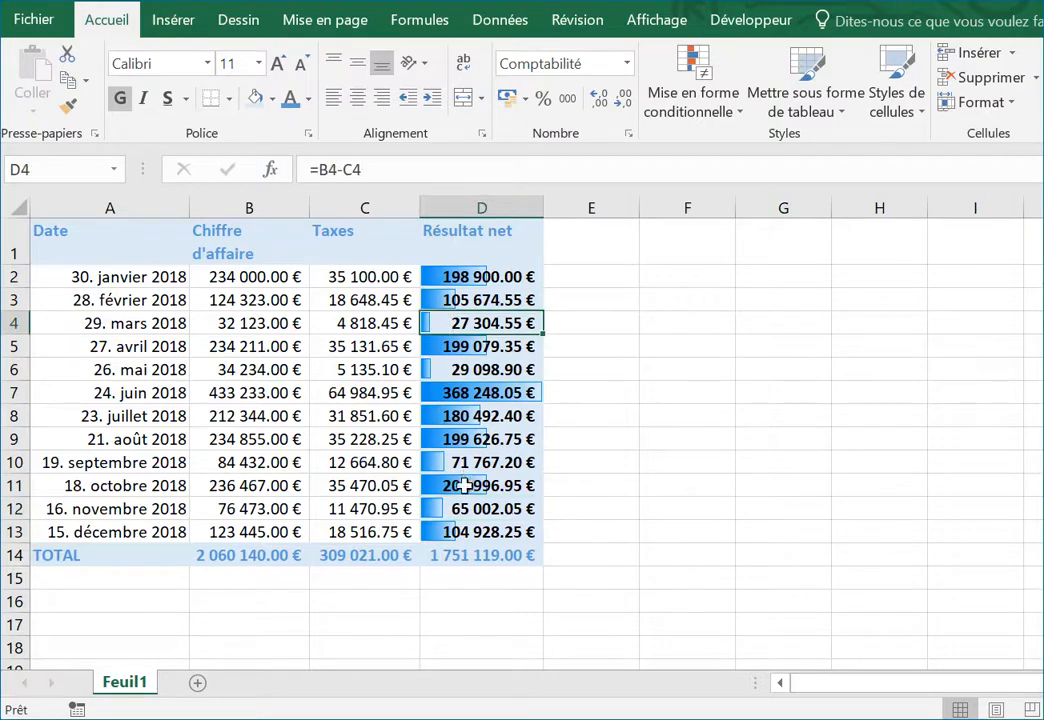
pyautogui.click(292, 440)
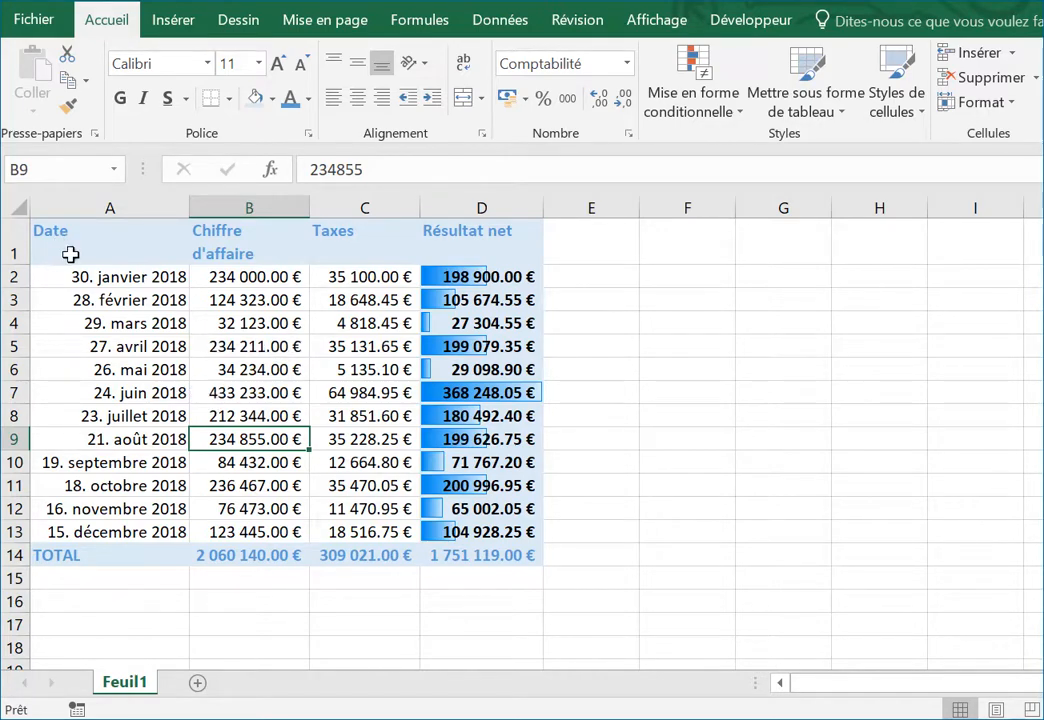
# Undo all the formatting of A1:D14, back to plain headers, short dates, unformatted amounts and the original column widths.
pyautogui.moveTo(72, 242); pyautogui.dragTo(468, 575)
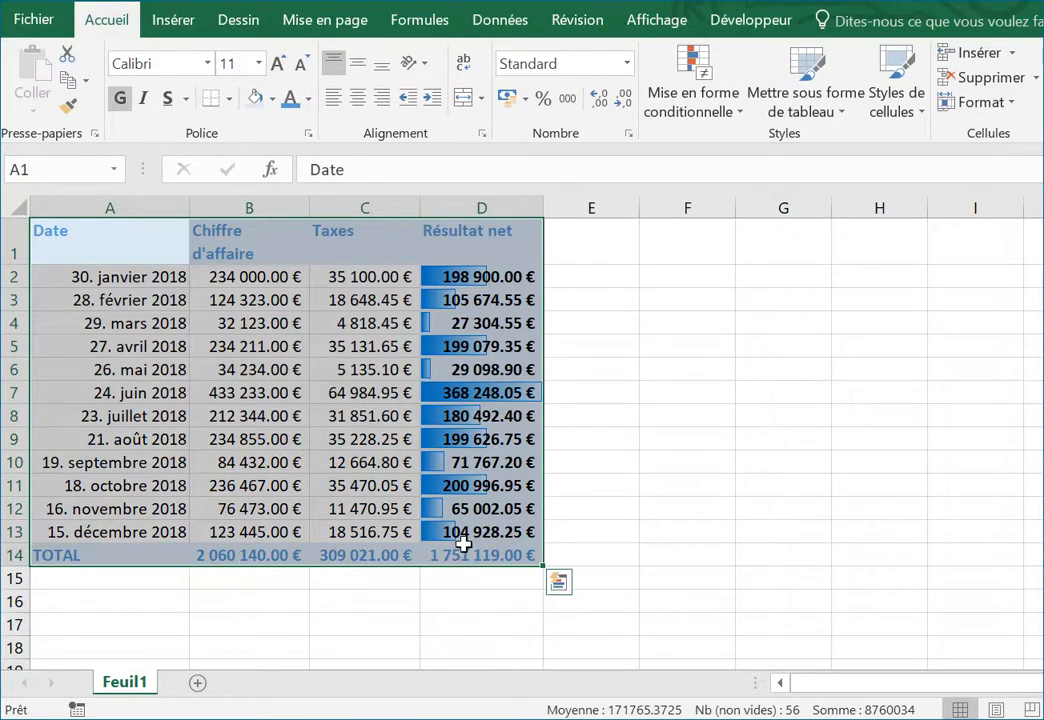
pyautogui.hotkey('ctrl', 'z')
pyautogui.hotkey('ctrl', 'z')
pyautogui.hotkey('ctrl', 'z')
pyautogui.hotkey('ctrl', 'z')
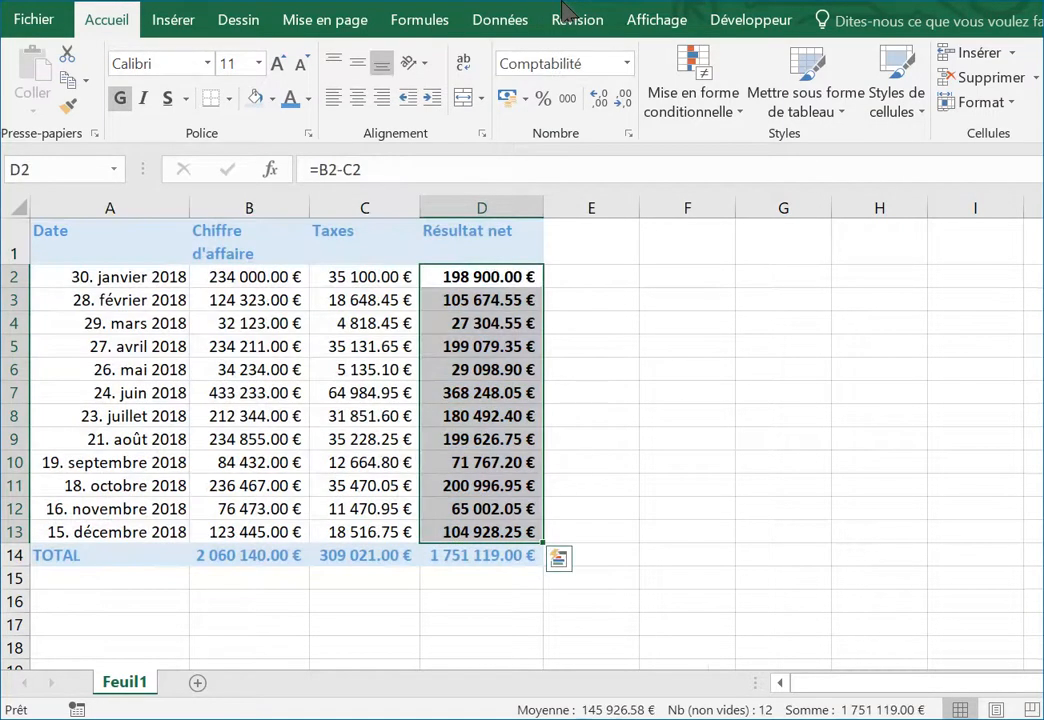
pyautogui.hotkey('ctrl', 'z')
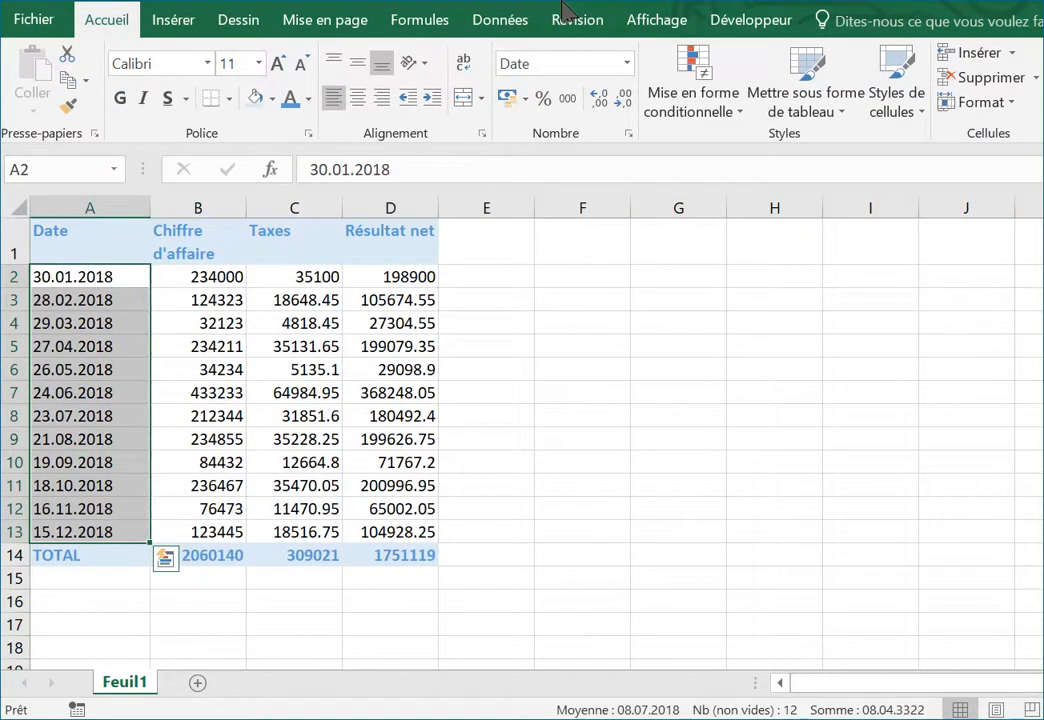
pyautogui.hotkey('ctrl', 'z')
pyautogui.hotkey('ctrl', 'z')
pyautogui.hotkey('ctrl', 'z')
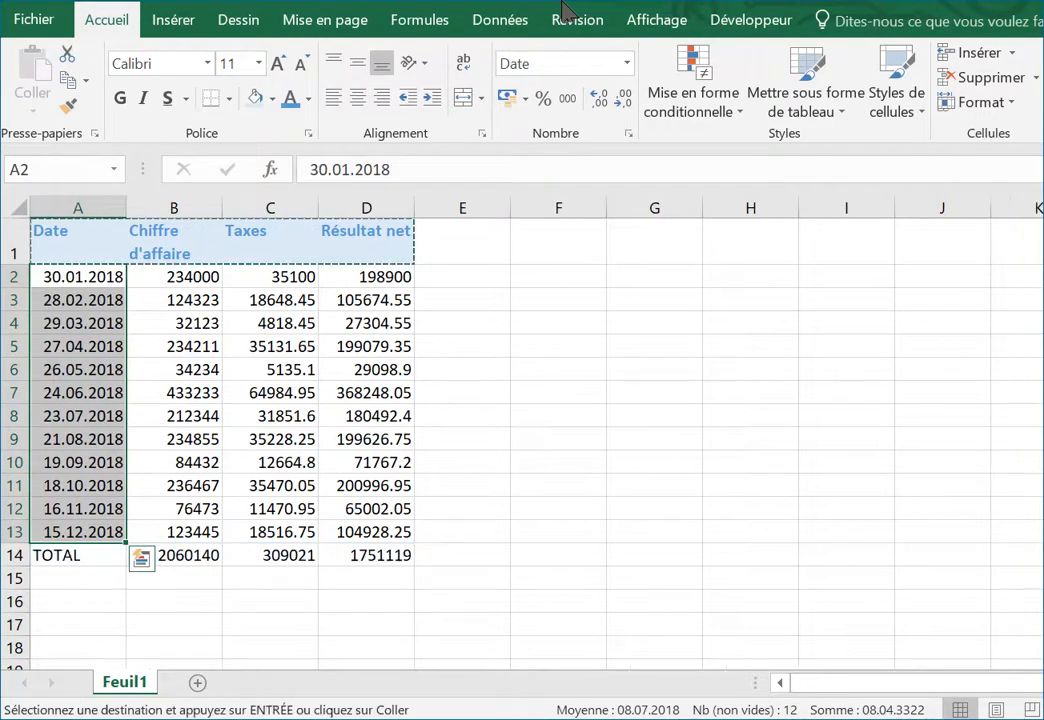
pyautogui.hotkey('ctrl', 'z')
pyautogui.hotkey('ctrl', 'z')
pyautogui.hotkey('ctrl', 'z')
pyautogui.hotkey('ctrl', 'z')
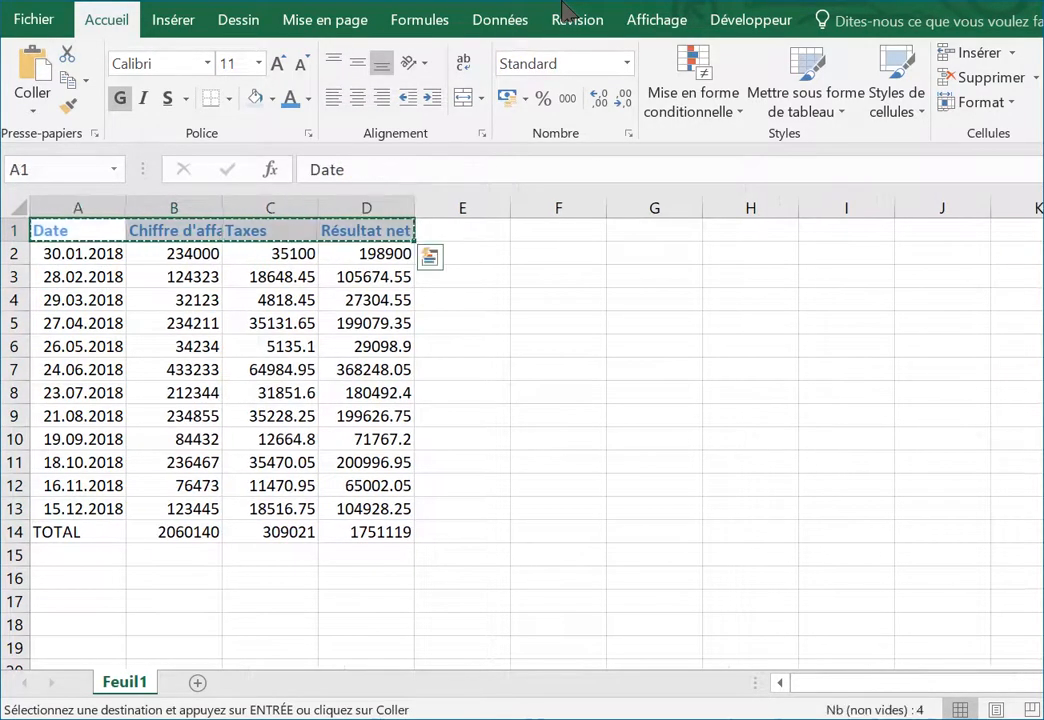
pyautogui.hotkey('ctrl', 'z')
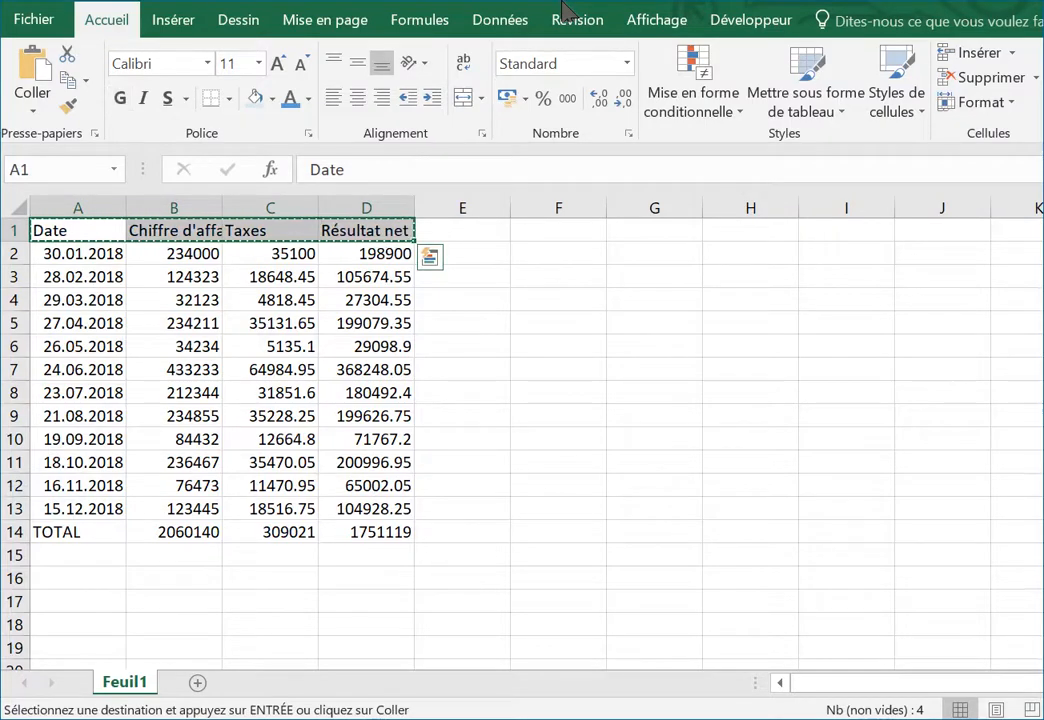
# Format A1:D14 as a table with headers, using the medium blue style with shaded bands from the second row of medium styles.
pyautogui.click(198, 369)
pyautogui.moveTo(52, 230); pyautogui.dragTo(346, 535)
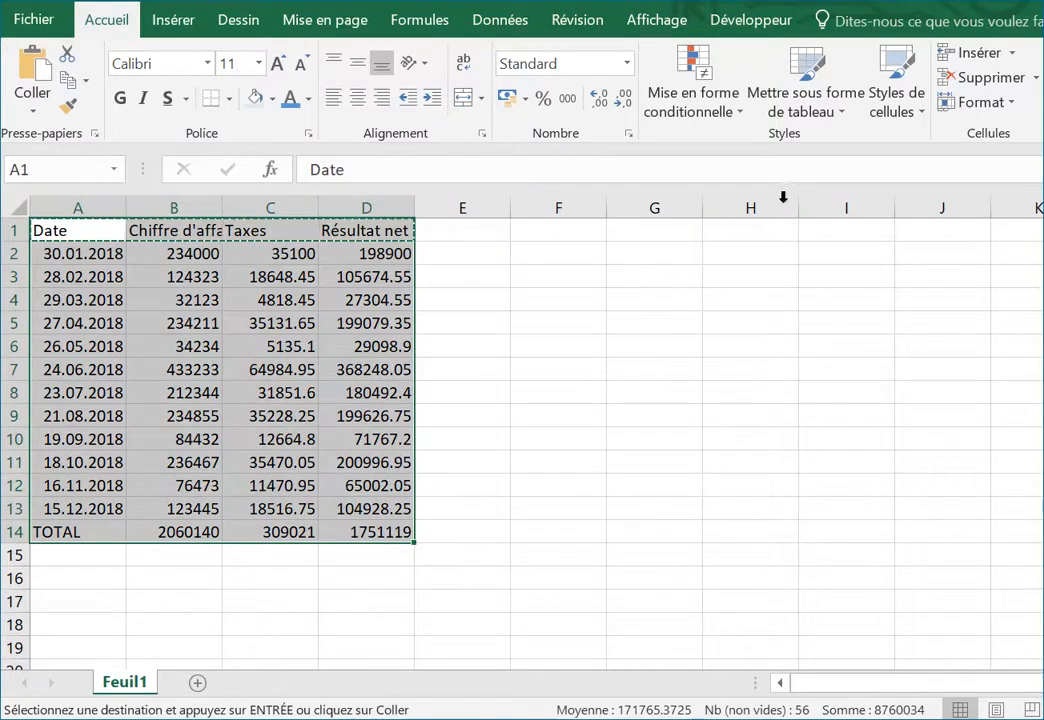
pyautogui.click(846, 119)
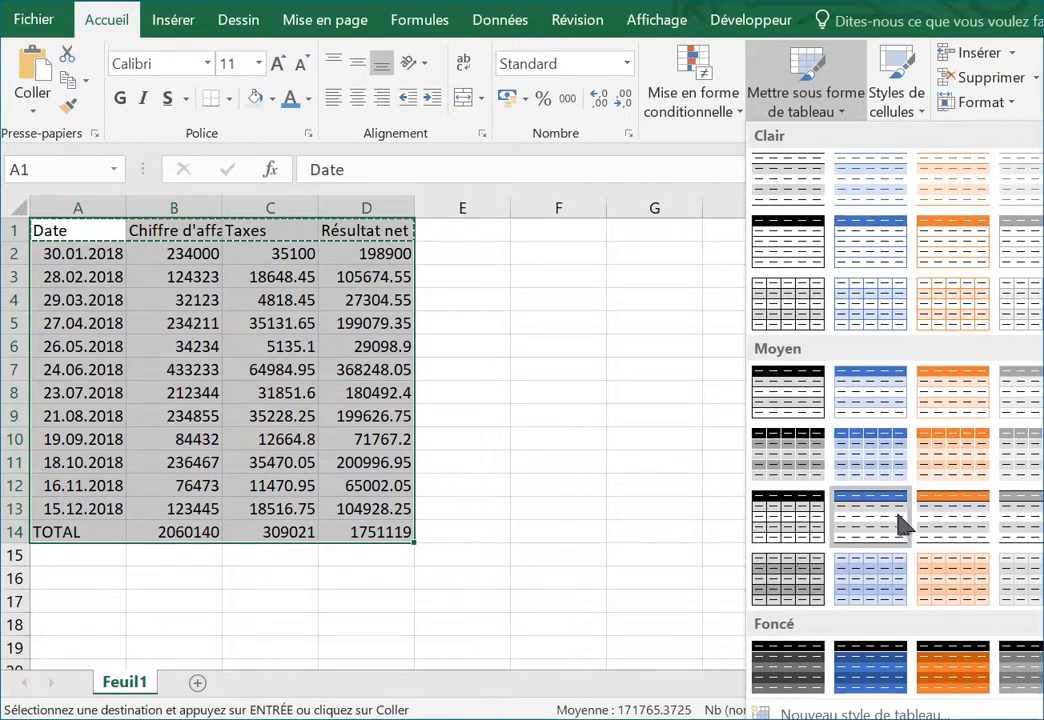
pyautogui.click(874, 456)
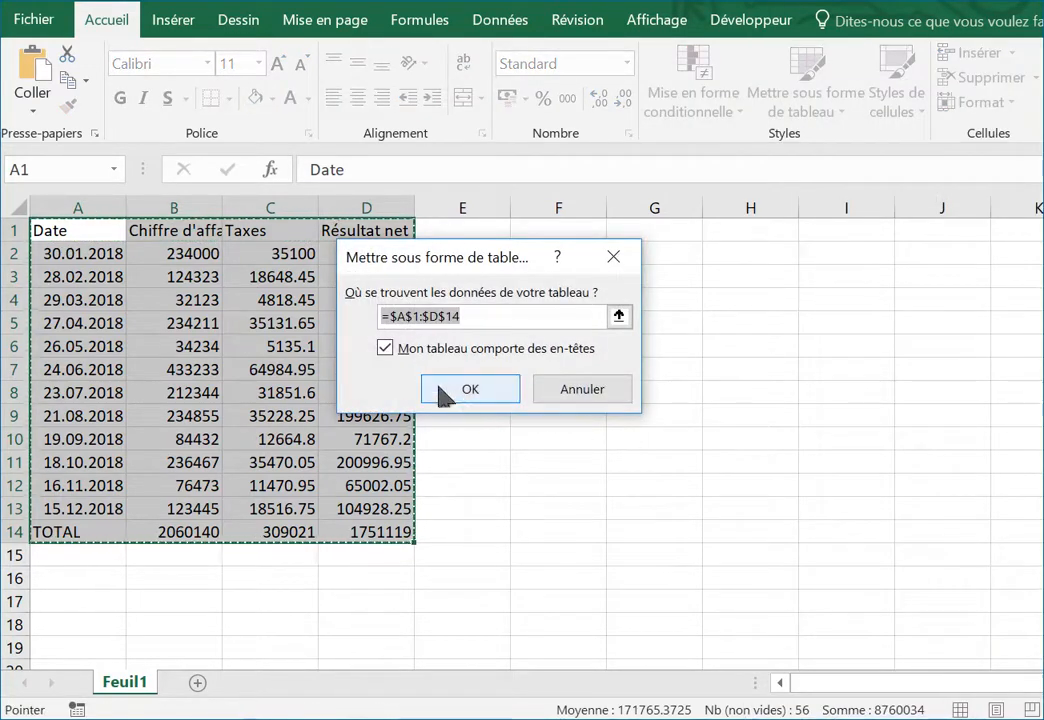
pyautogui.click(445, 390)
pyautogui.click(250, 368)
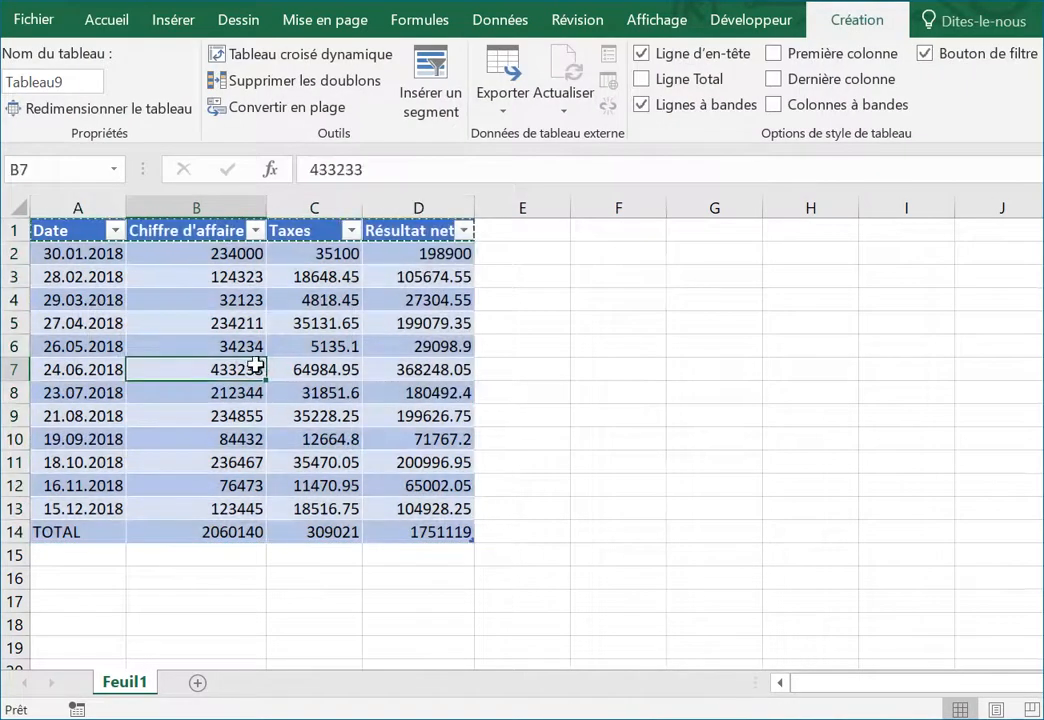
# Apply the accounting format with a leading € symbol to the amounts in B2:D13.
pyautogui.click(225, 299)
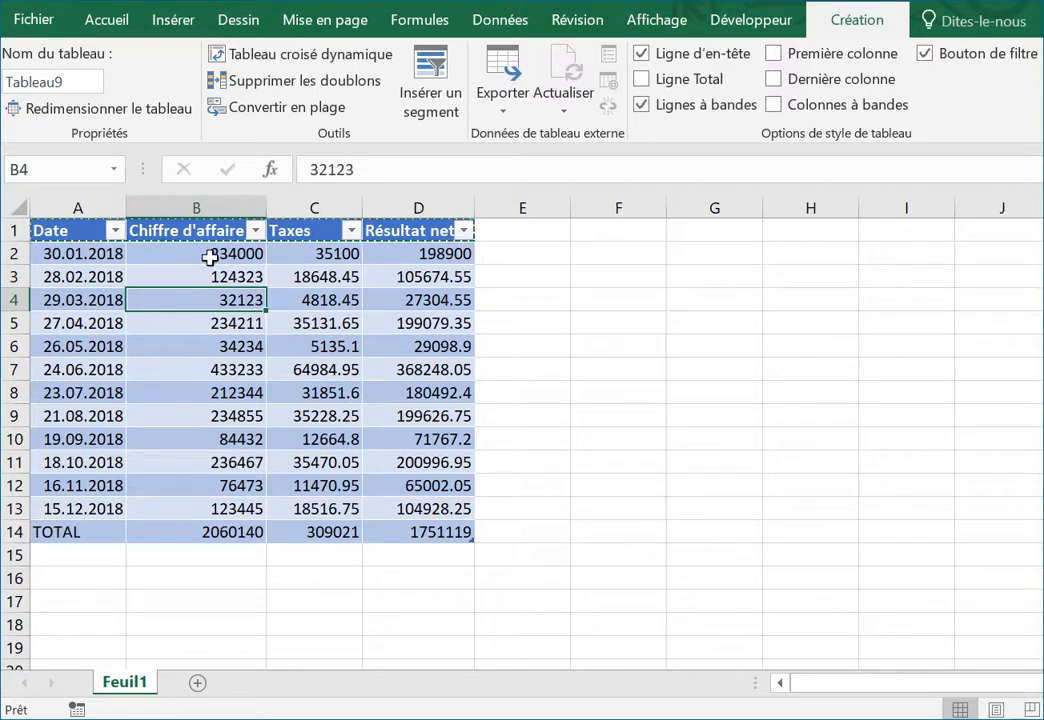
pyautogui.moveTo(199, 254); pyautogui.dragTo(437, 508)
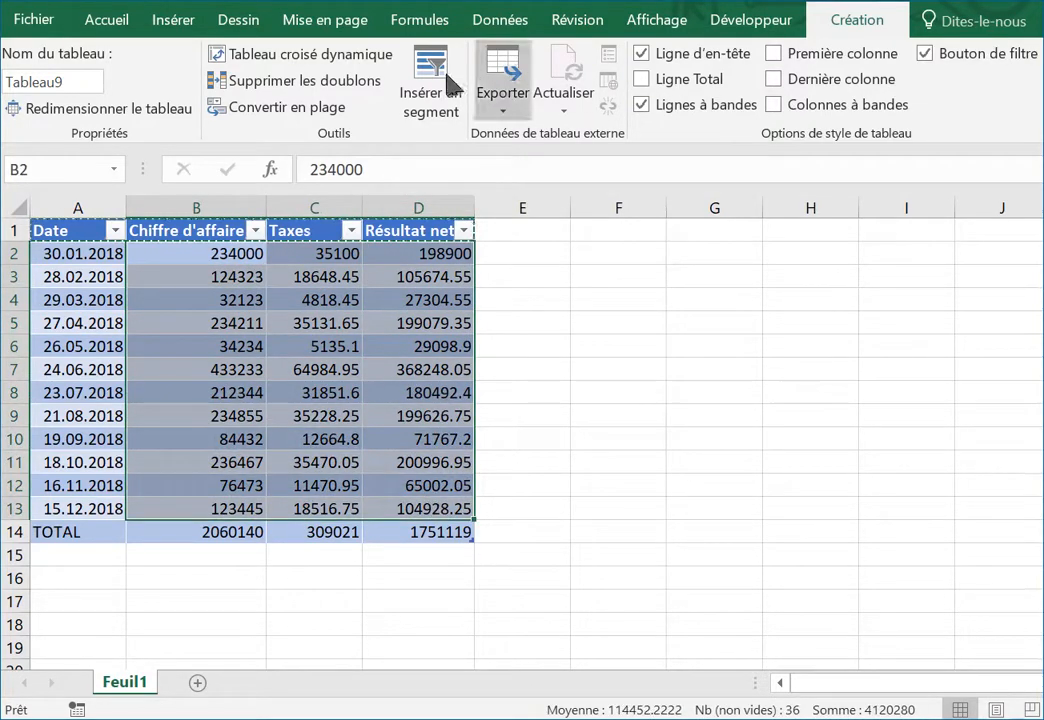
pyautogui.click(116, 27)
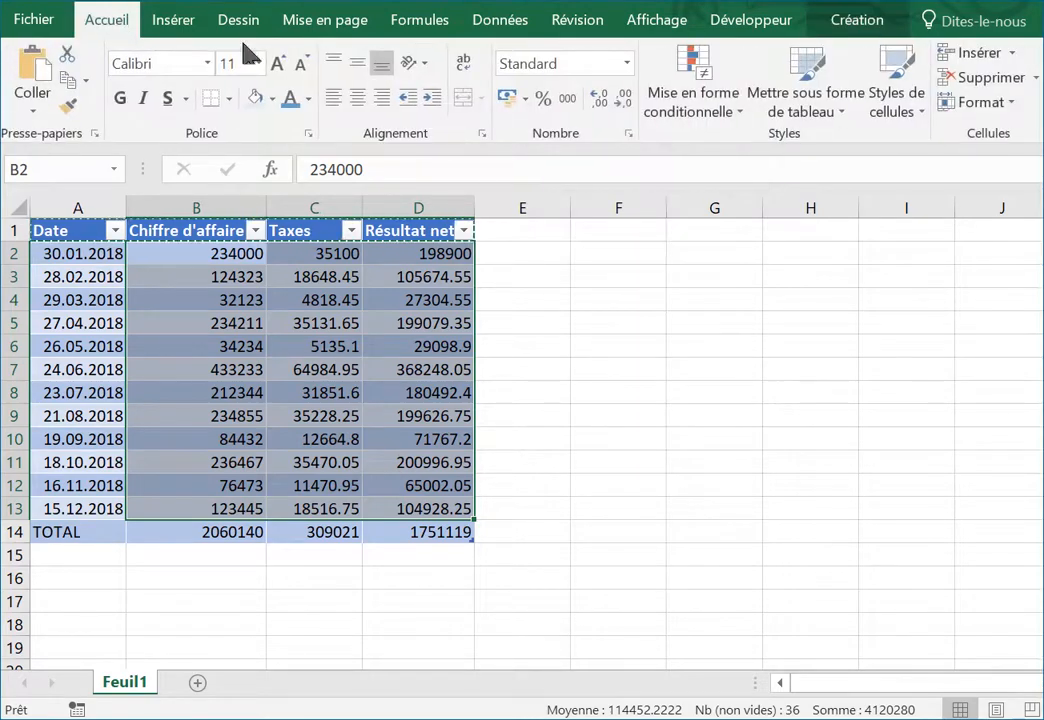
pyautogui.click(527, 100)
pyautogui.click(552, 179)
pyautogui.click(393, 397)
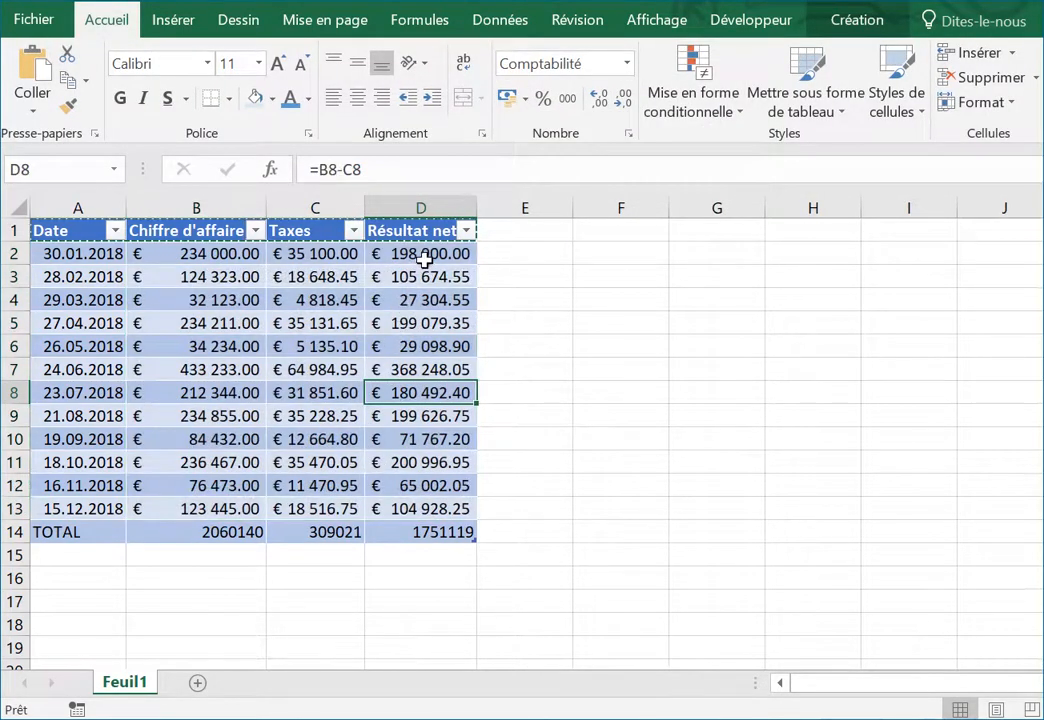
# Add blue gradient data bars to the net results in D2:D13 of the table.
pyautogui.moveTo(425, 258); pyautogui.dragTo(408, 508)
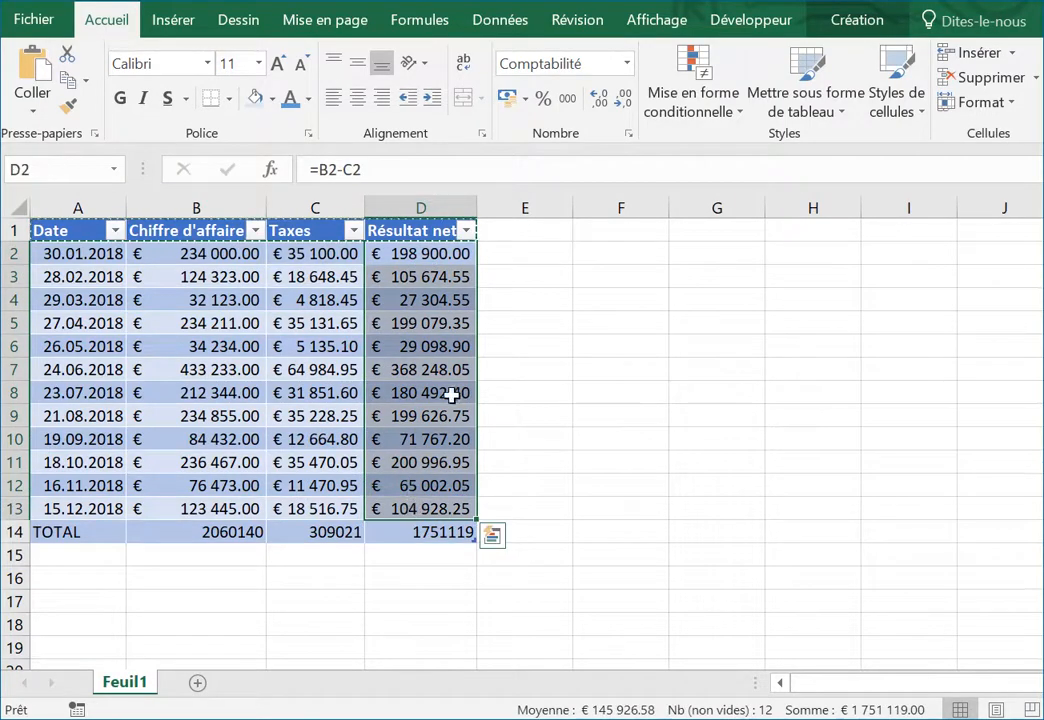
pyautogui.click(730, 112)
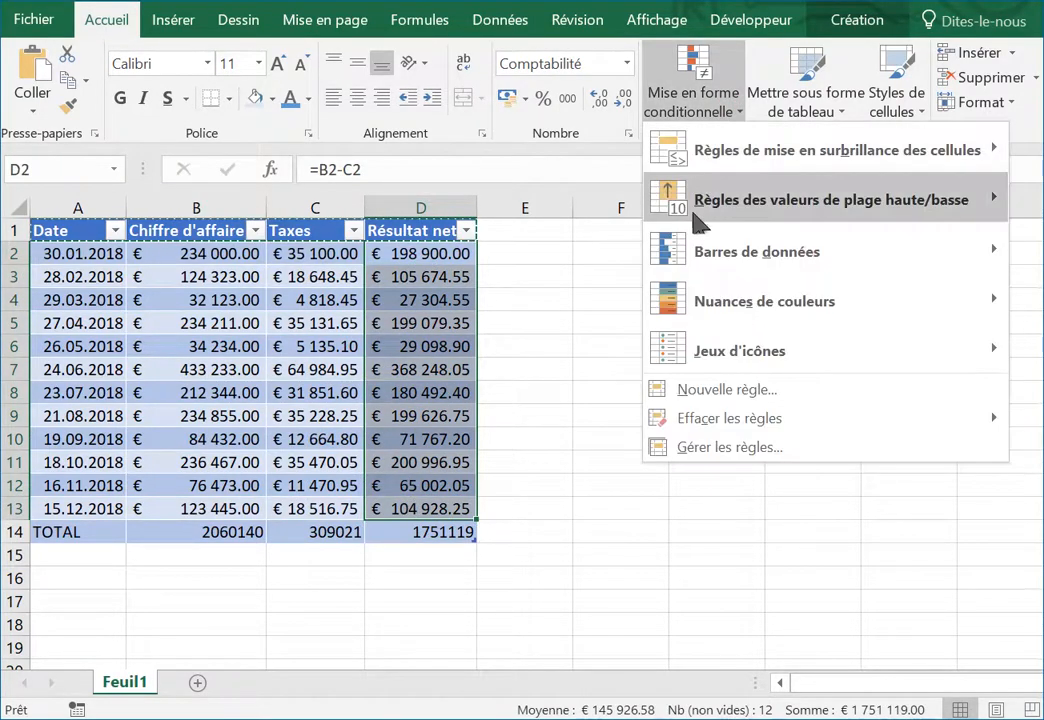
pyautogui.moveTo(900, 252)
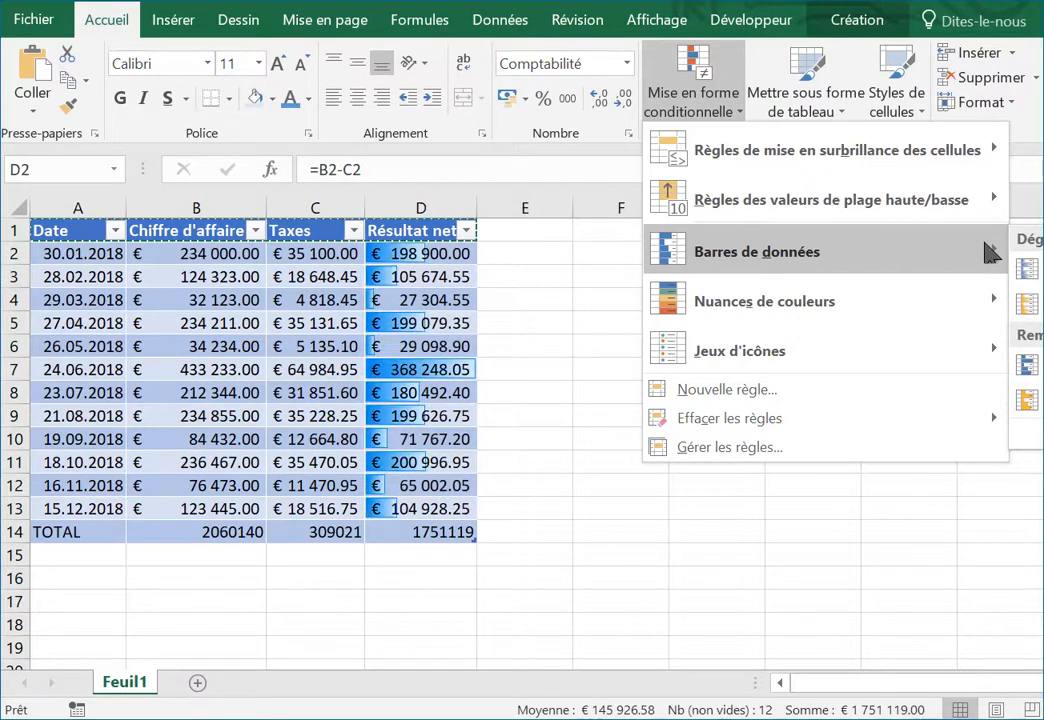
pyautogui.click(985, 243)
pyautogui.click(659, 392)
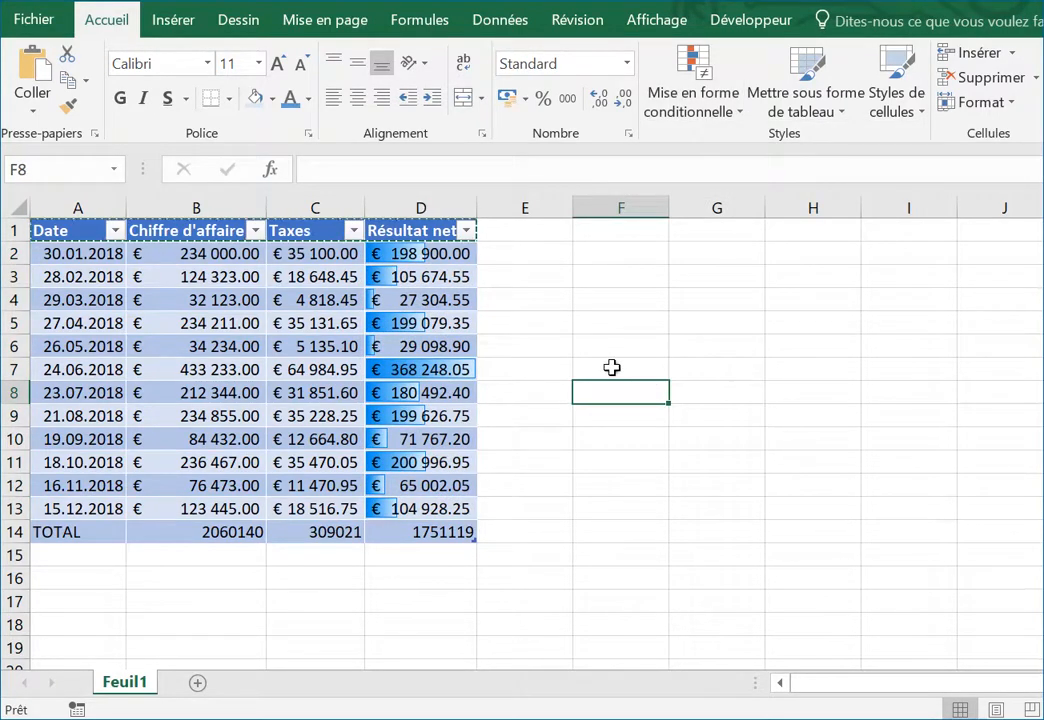
pyautogui.click(203, 346)
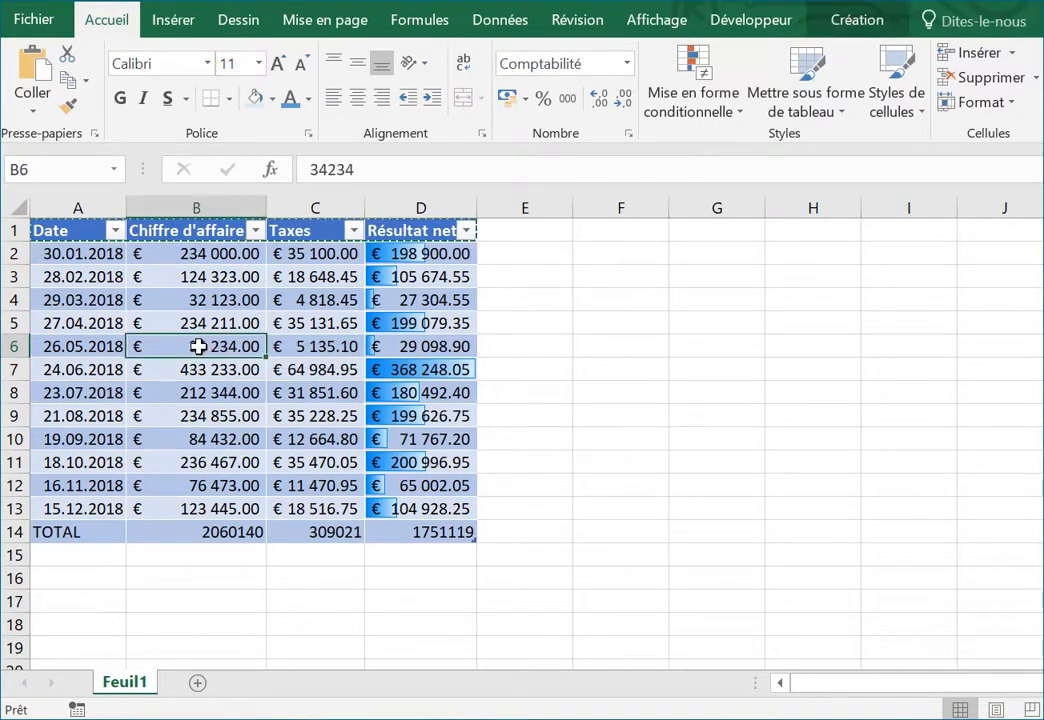